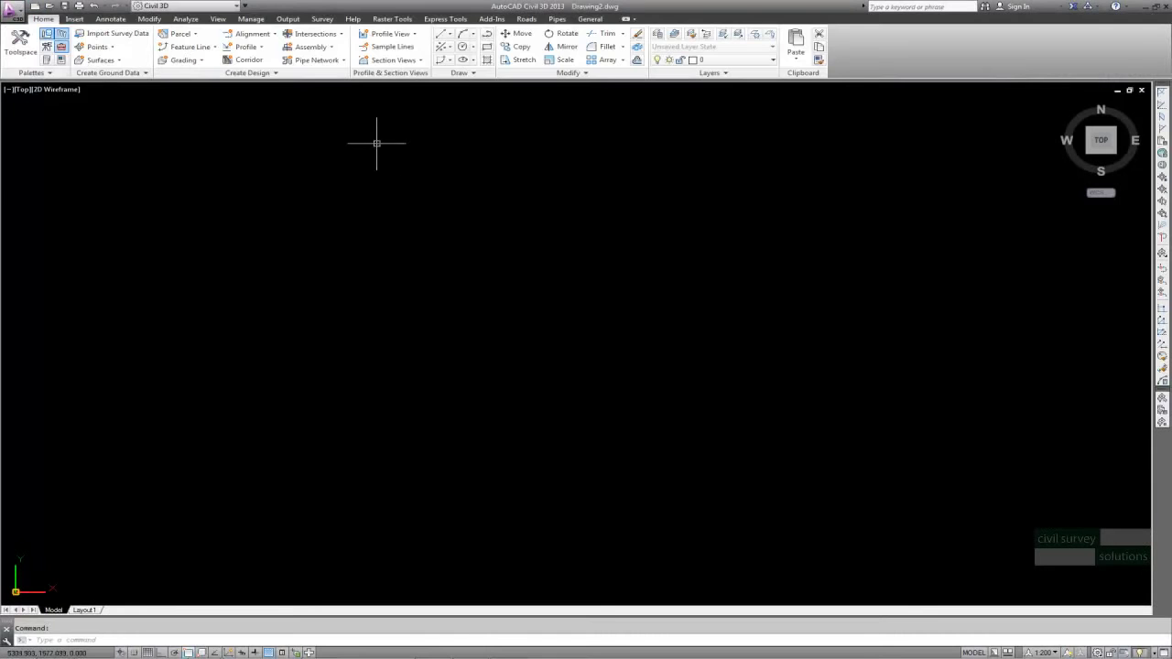
Open aerial tile M6361634290110.ecw for insertion with the Insertion wizard
{"action": "left_click", "coordinate": [410, 19]}
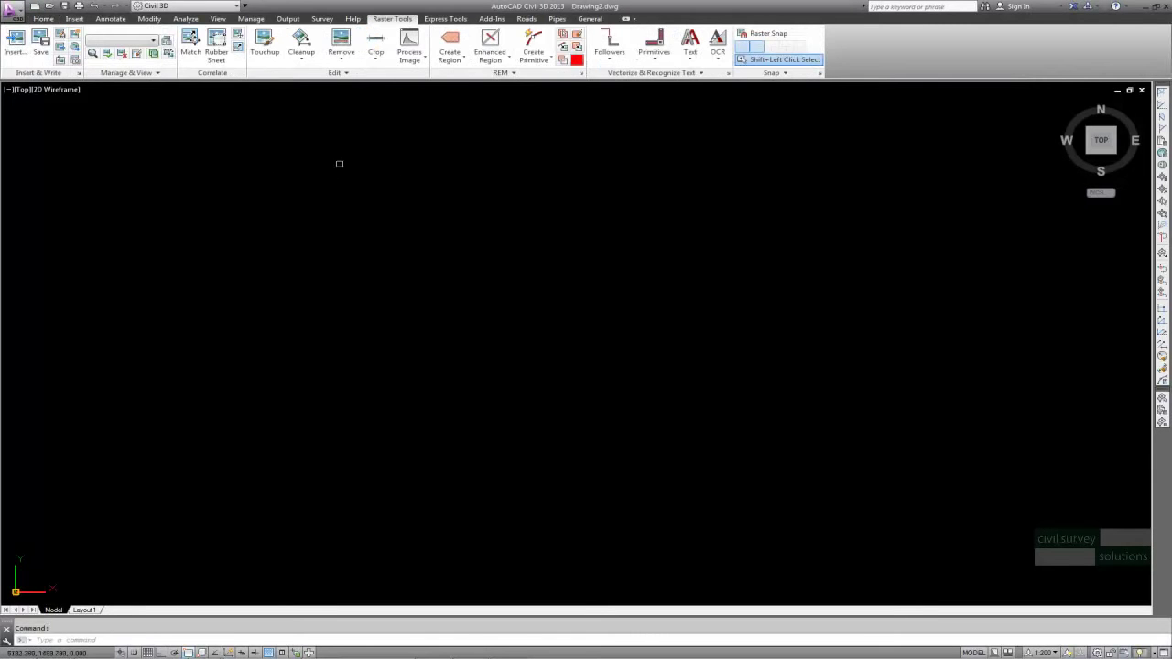
{"action": "left_click", "coordinate": [14, 43]}
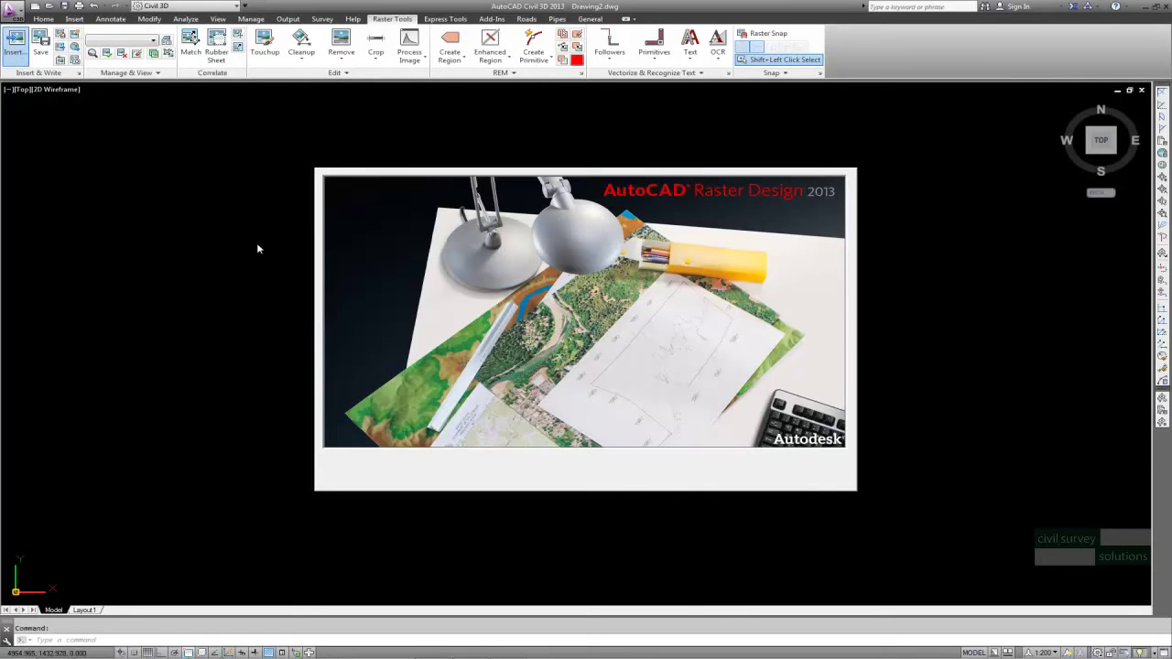
{"action": "left_click", "coordinate": [469, 246]}
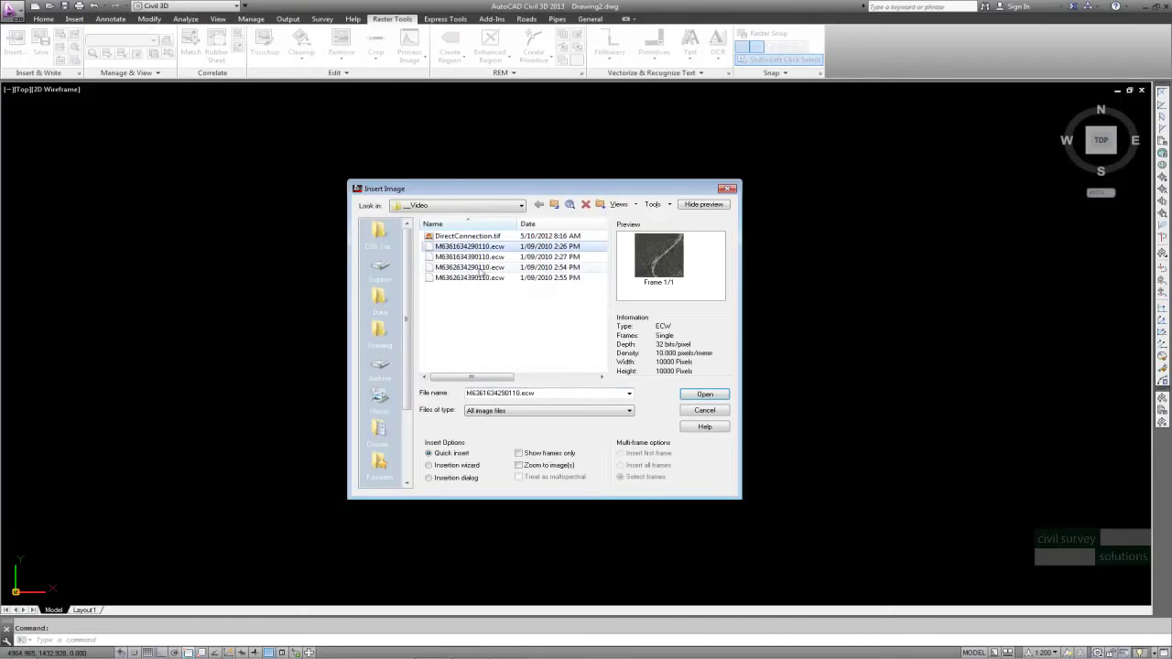
{"action": "left_click", "coordinate": [443, 466]}
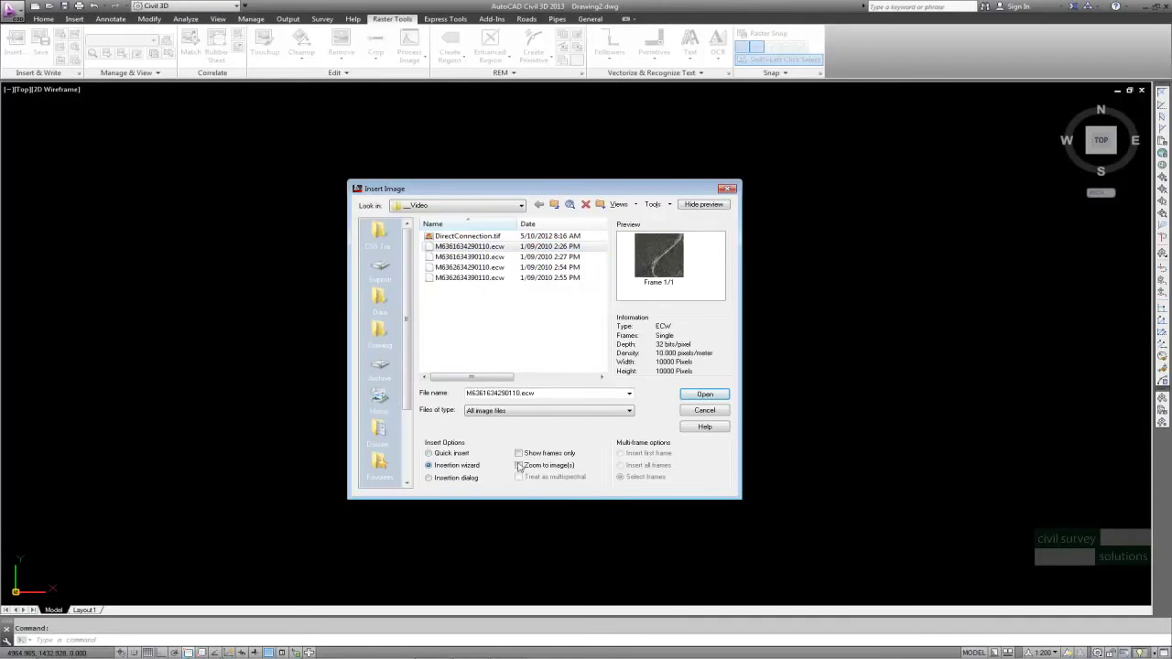
{"action": "left_click", "coordinate": [700, 398]}
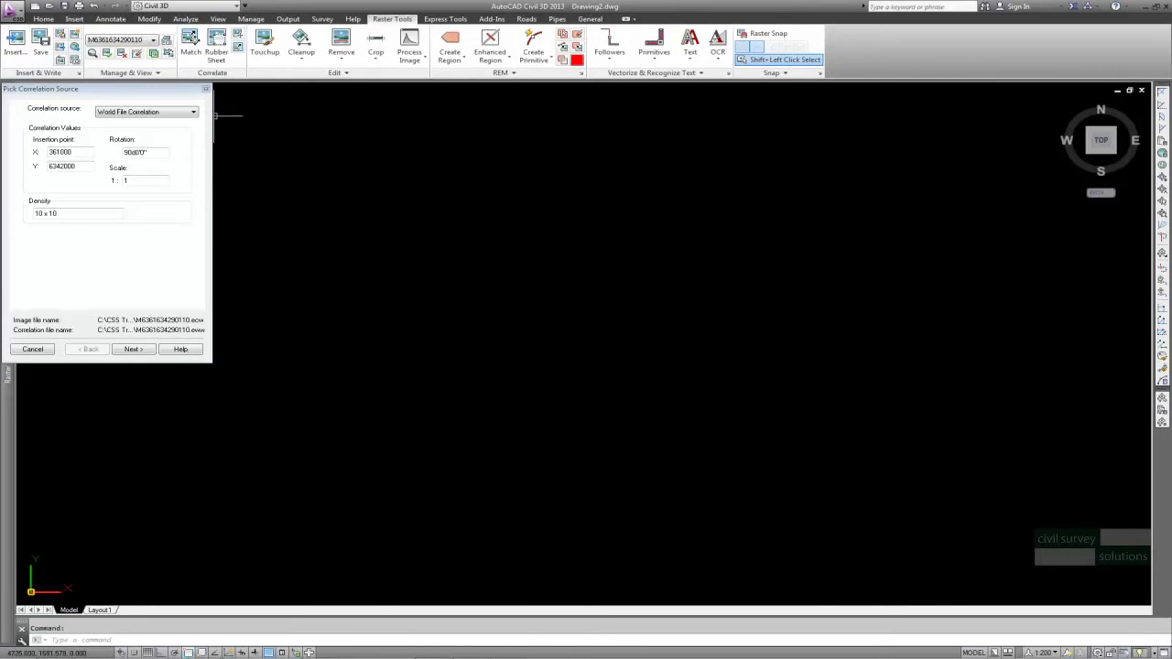
Keep World File Correlation and finish the wizard to place the georeferenced tile
{"action": "left_click", "coordinate": [195, 113]}
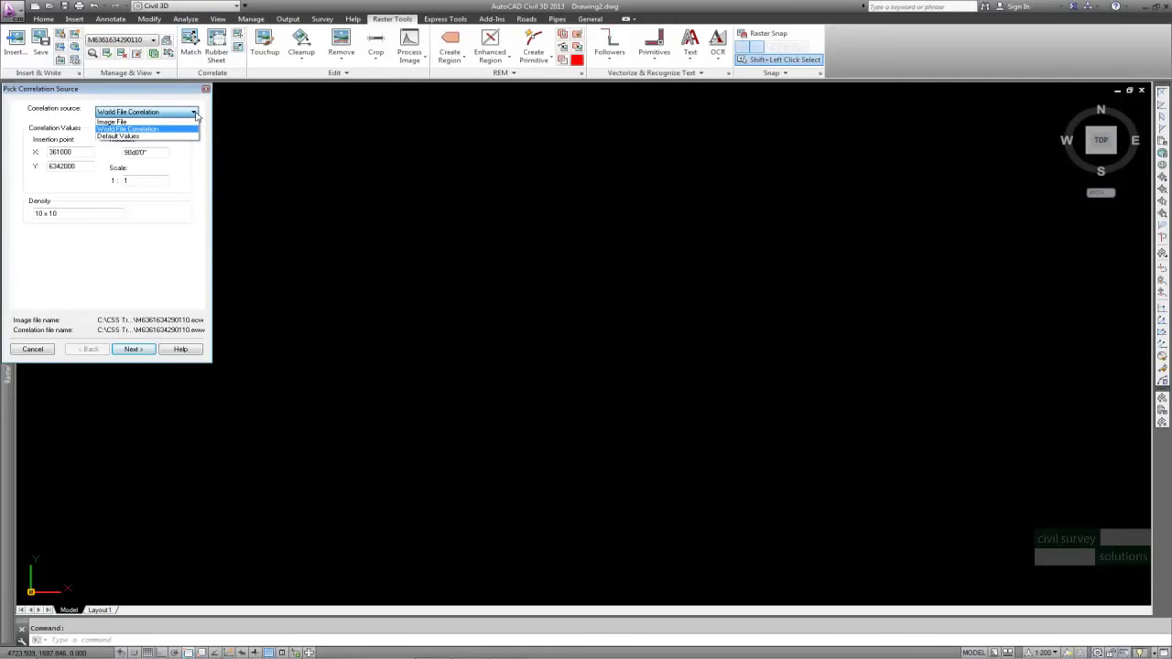
{"action": "left_click", "coordinate": [195, 113]}
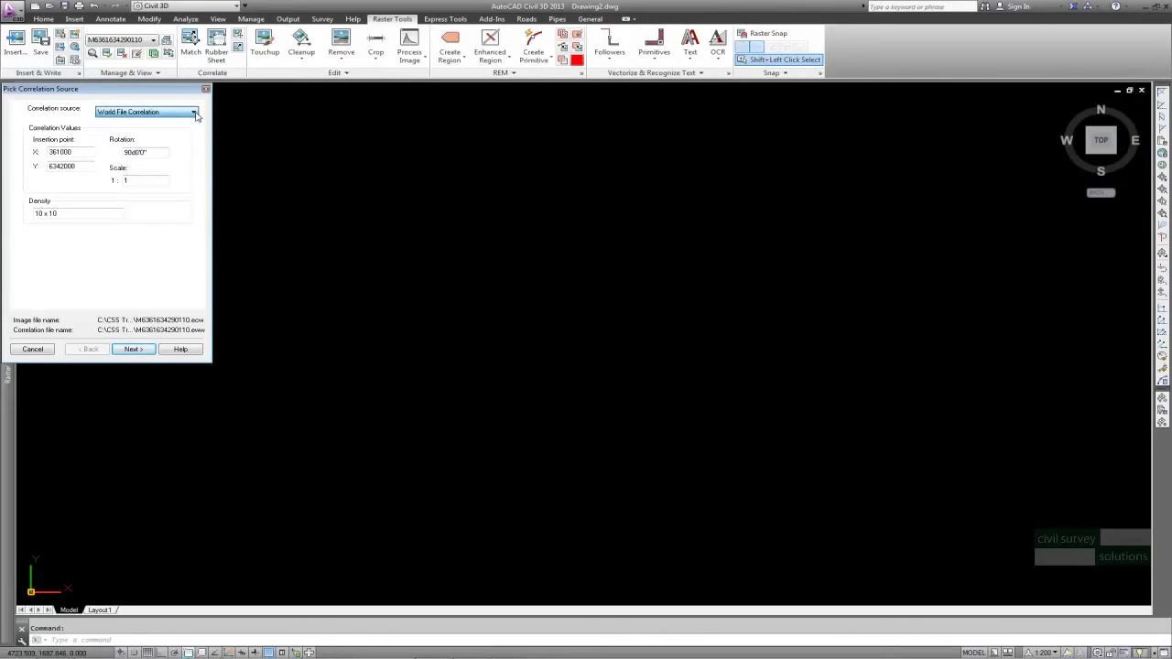
{"action": "left_click", "coordinate": [223, 327]}
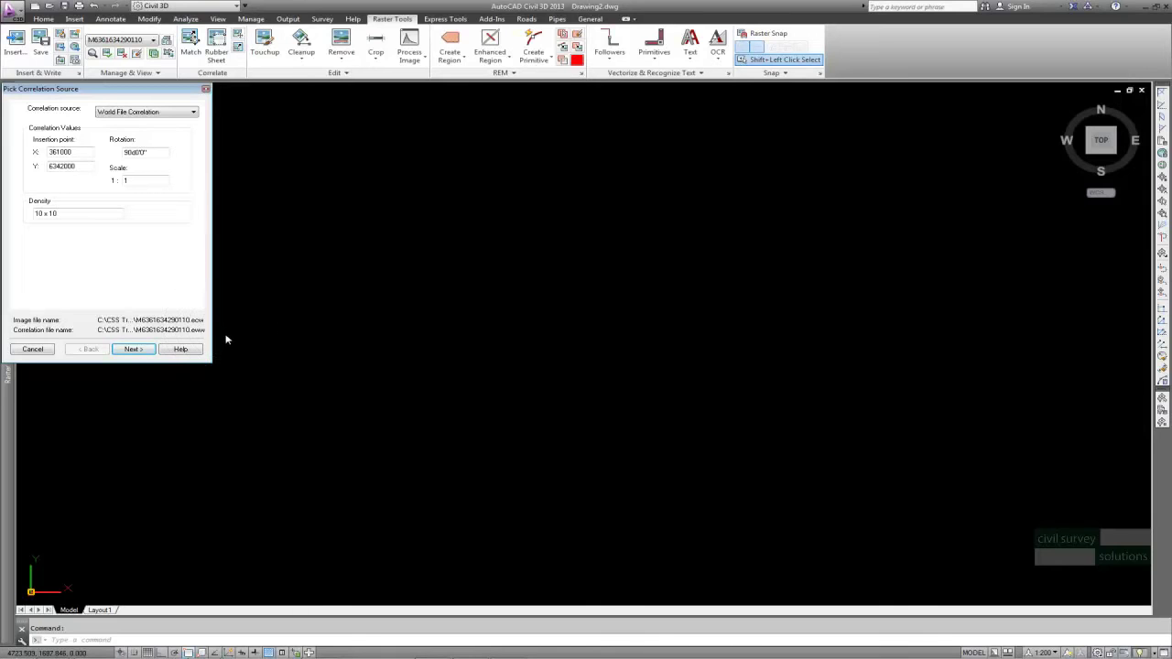
{"action": "left_click", "coordinate": [144, 354]}
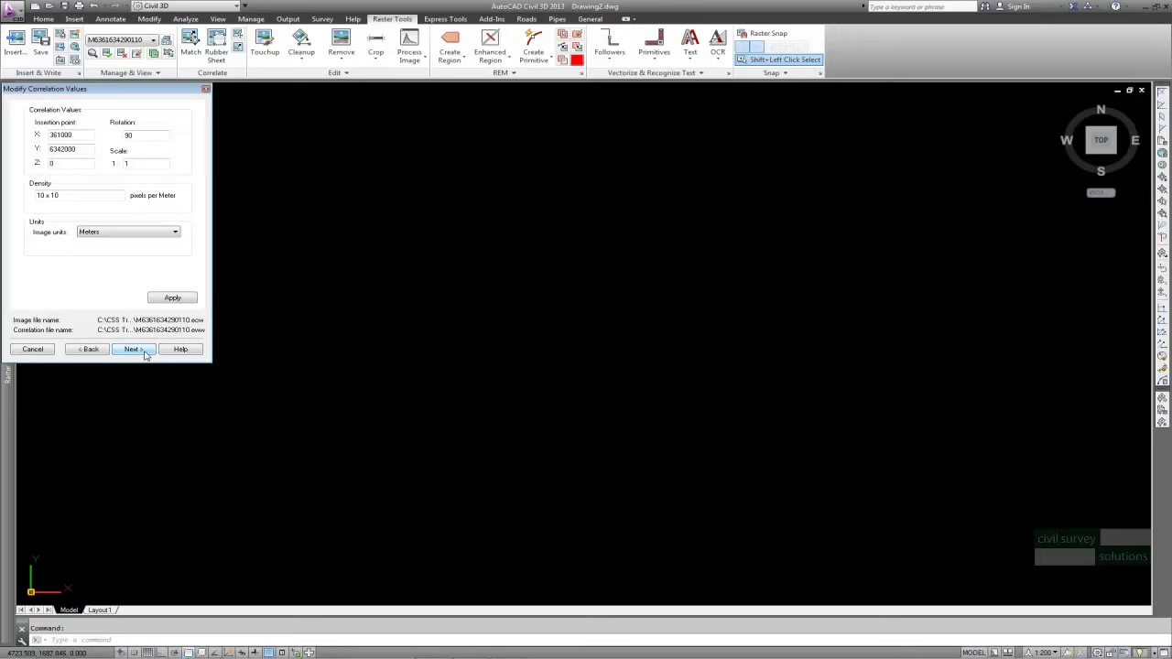
{"action": "left_click", "coordinate": [139, 351]}
{"action": "left_click", "coordinate": [135, 348]}
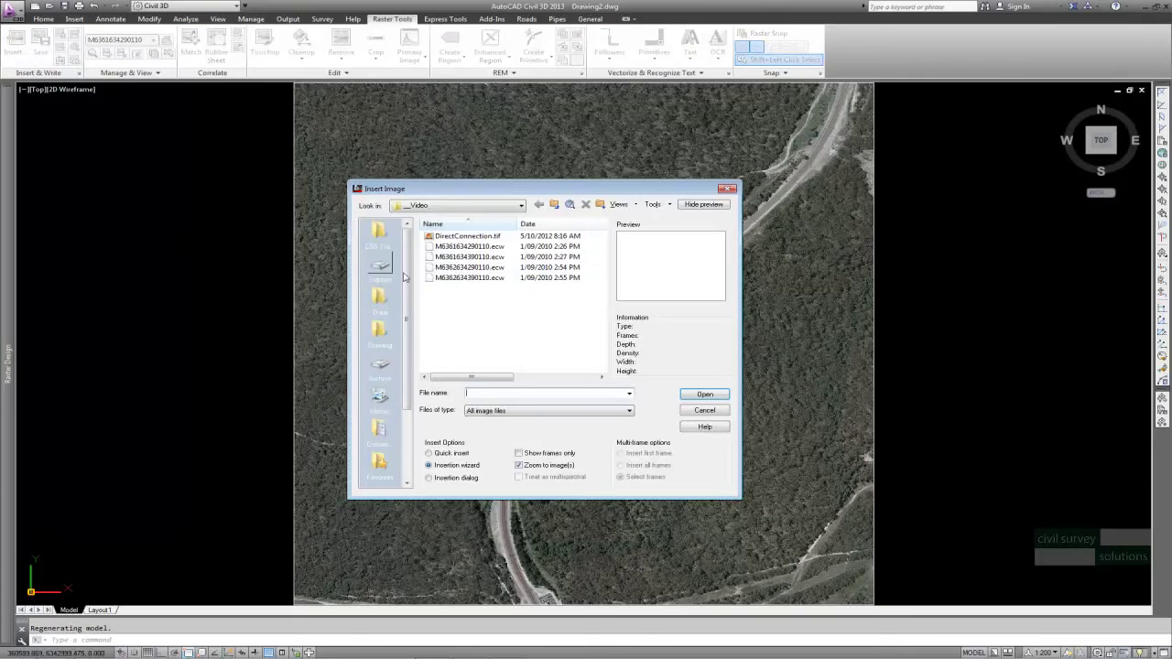
{"action": "left_click", "coordinate": [468, 257]}
{"action": "left_click", "coordinate": [474, 279], "text": "shift"}
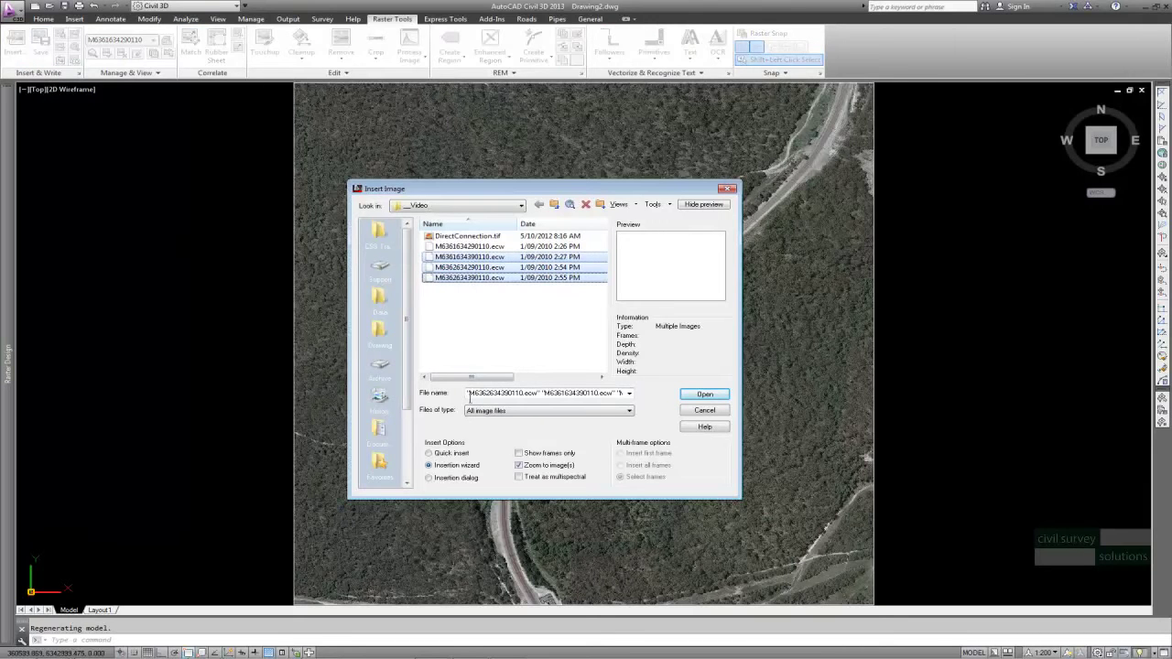
{"action": "left_click", "coordinate": [436, 453]}
{"action": "left_click", "coordinate": [520, 466]}
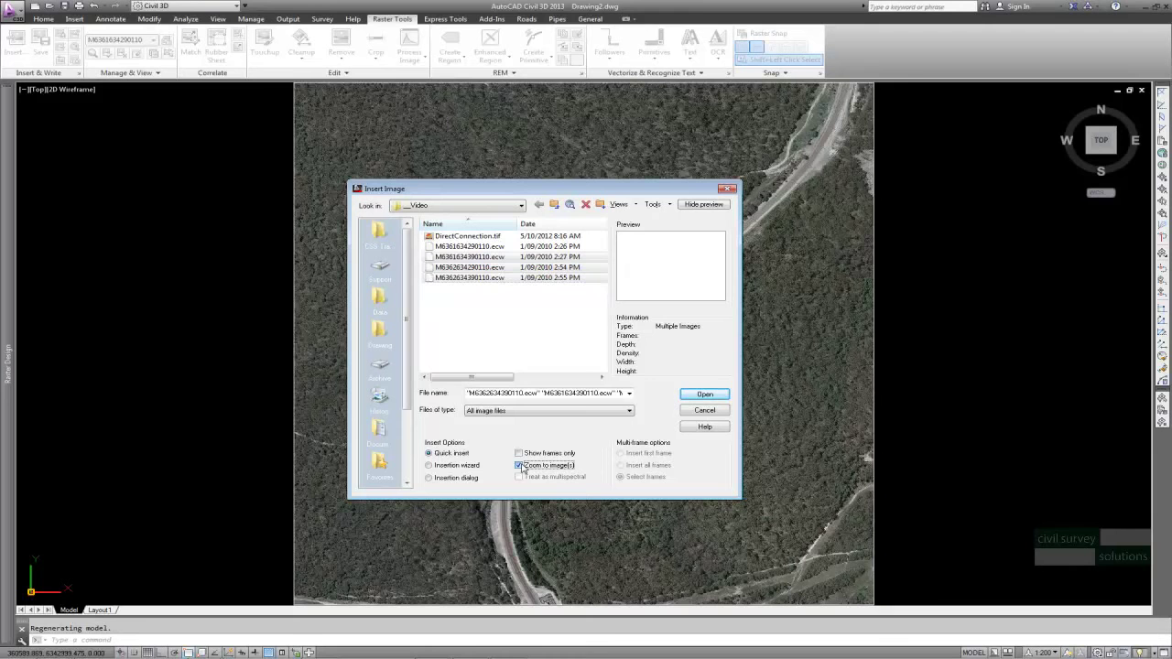
{"action": "left_click", "coordinate": [701, 395]}
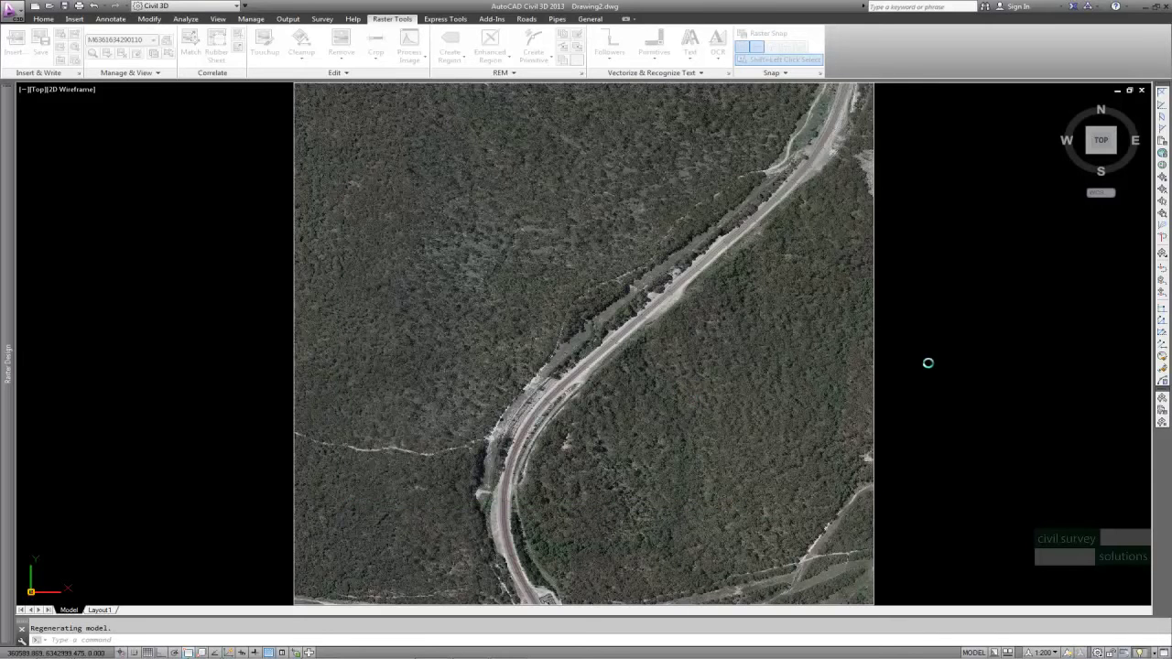
{"action": "type", "text": "e"}
{"action": "key", "text": "Return"}
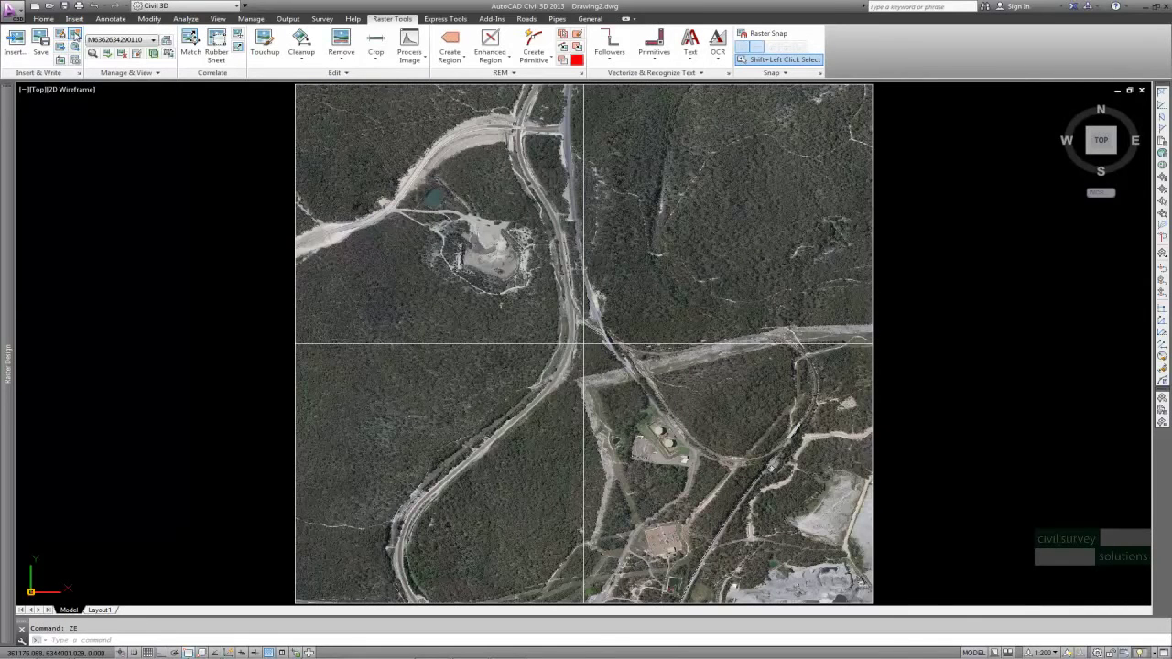
Create a true-colour NewImage spanning the mosaic's lower-left to top-right corners
{"action": "left_click", "coordinate": [76, 36]}
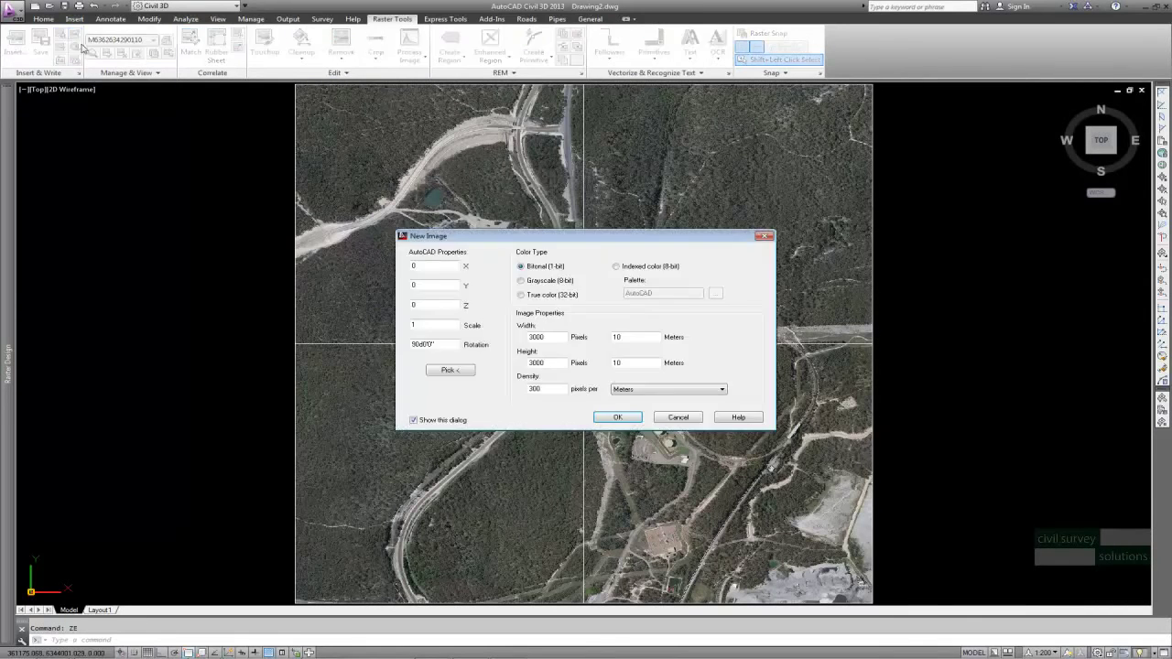
{"action": "left_click", "coordinate": [443, 369]}
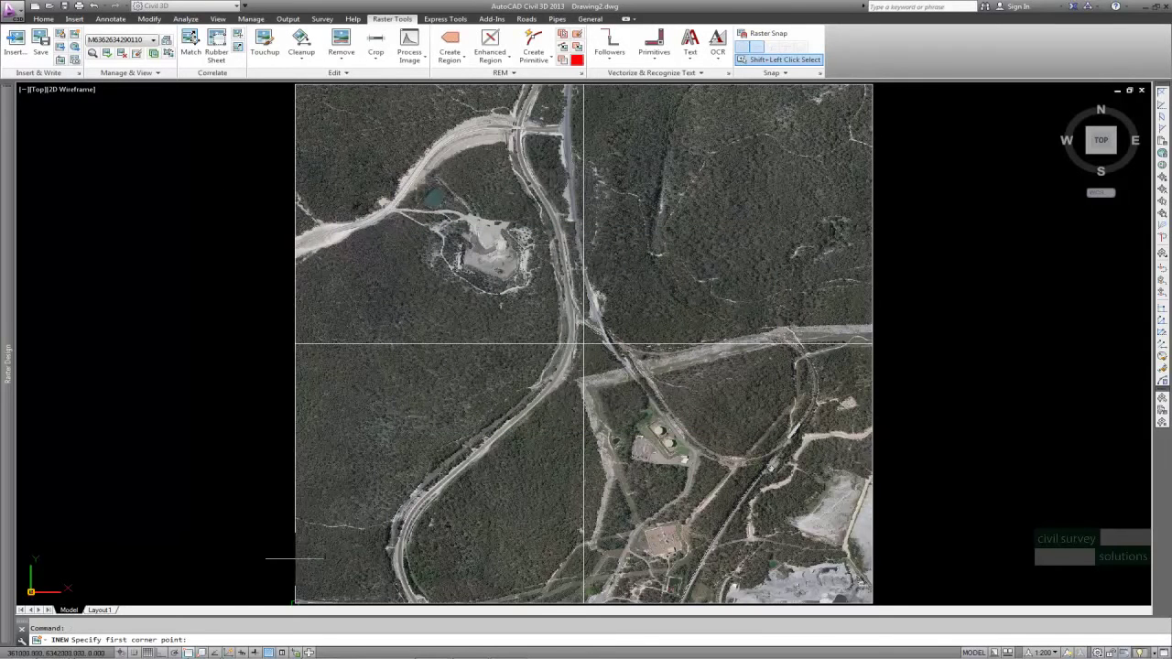
{"action": "left_click", "coordinate": [294, 602]}
{"action": "left_click", "coordinate": [875, 603]}
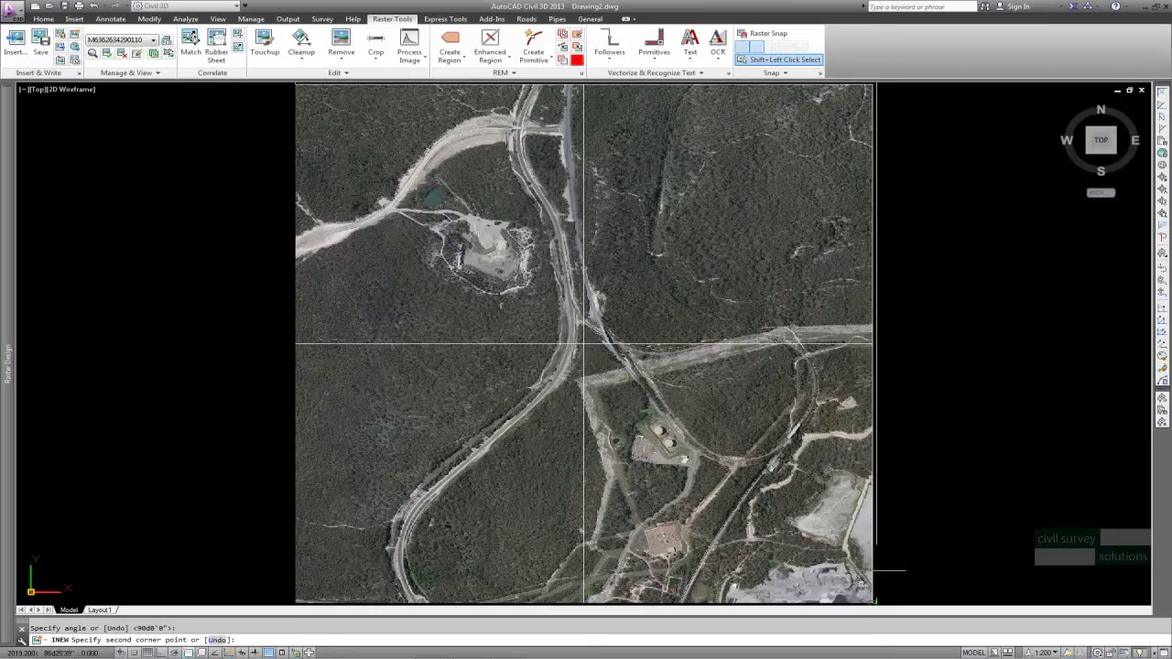
{"action": "left_click", "coordinate": [872, 86]}
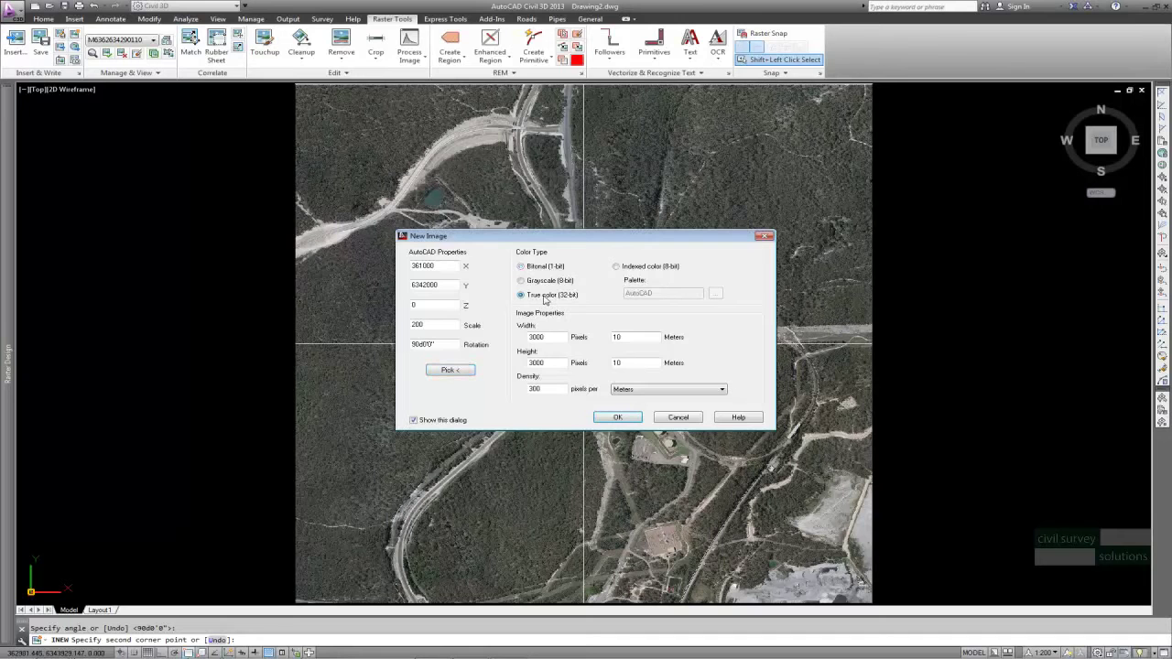
{"action": "left_click", "coordinate": [617, 416]}
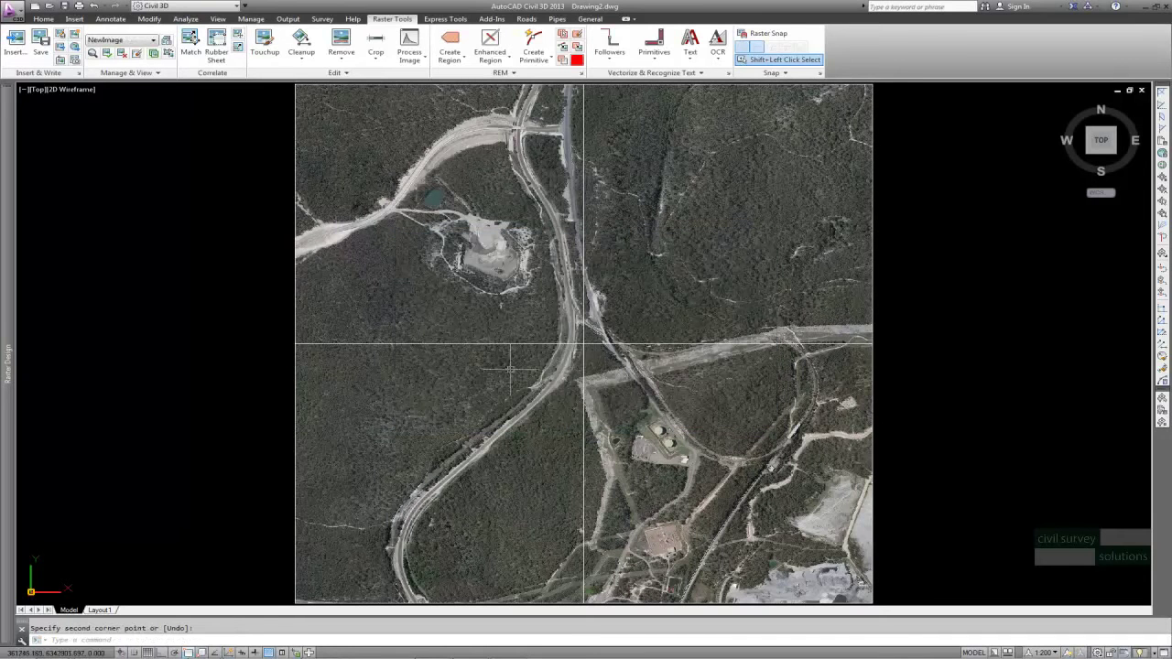
Merge the four tiles as sources into NewImage as the destination
{"action": "left_click", "coordinate": [341, 73]}
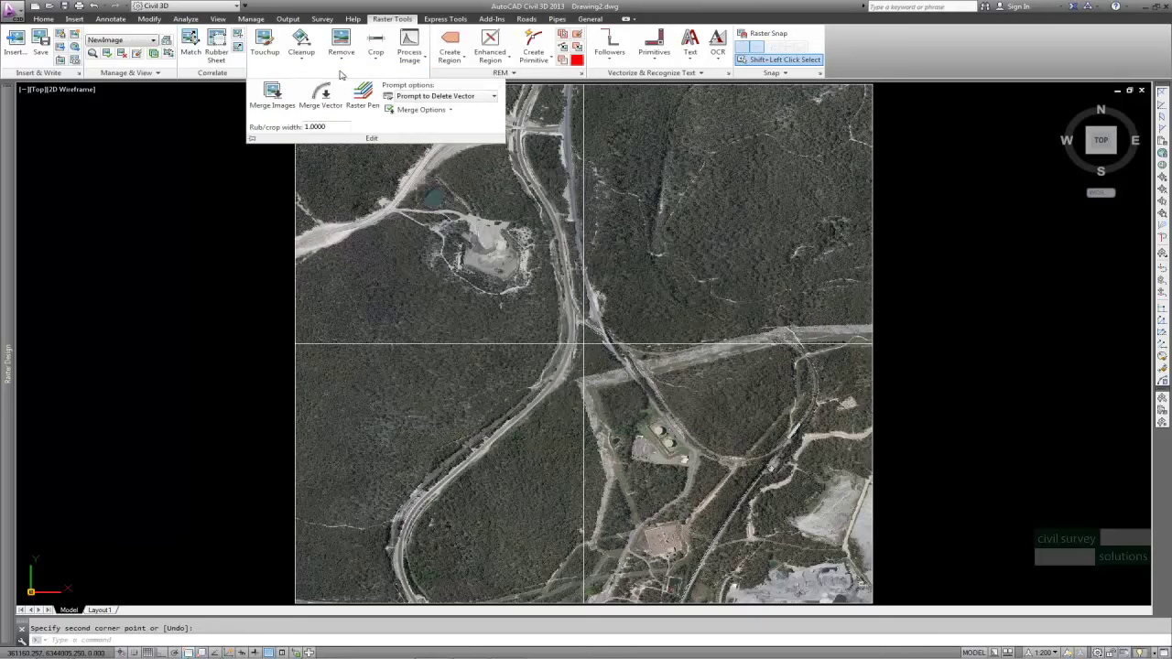
{"action": "left_click", "coordinate": [275, 95]}
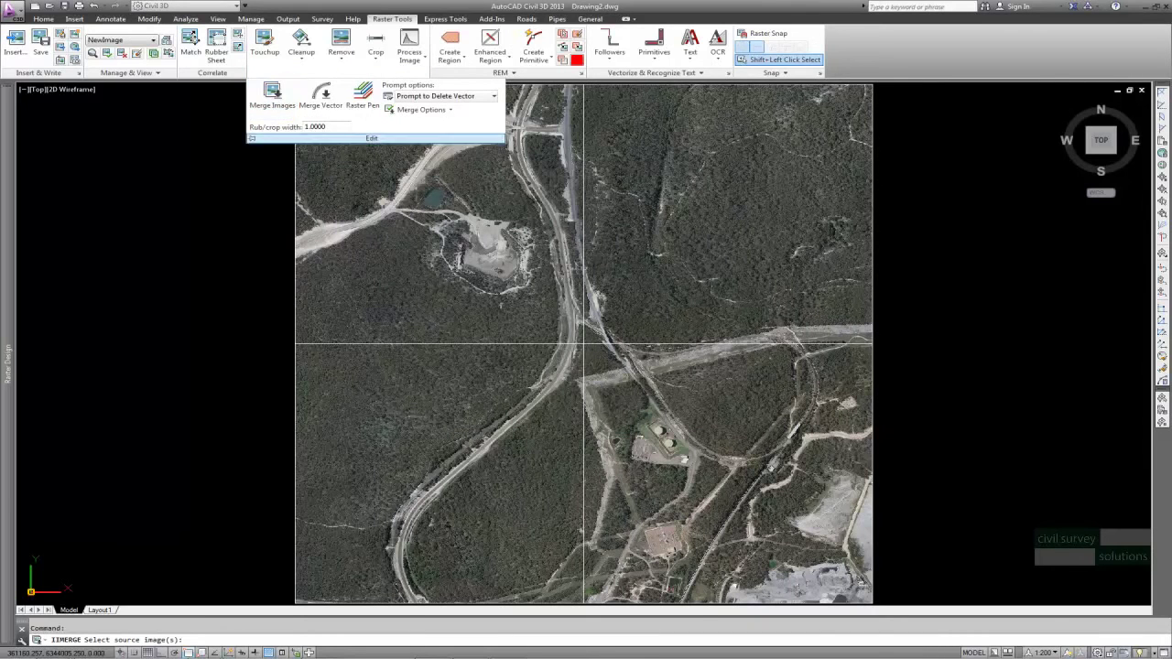
{"action": "left_click", "coordinate": [572, 335]}
{"action": "key", "text": "Return"}
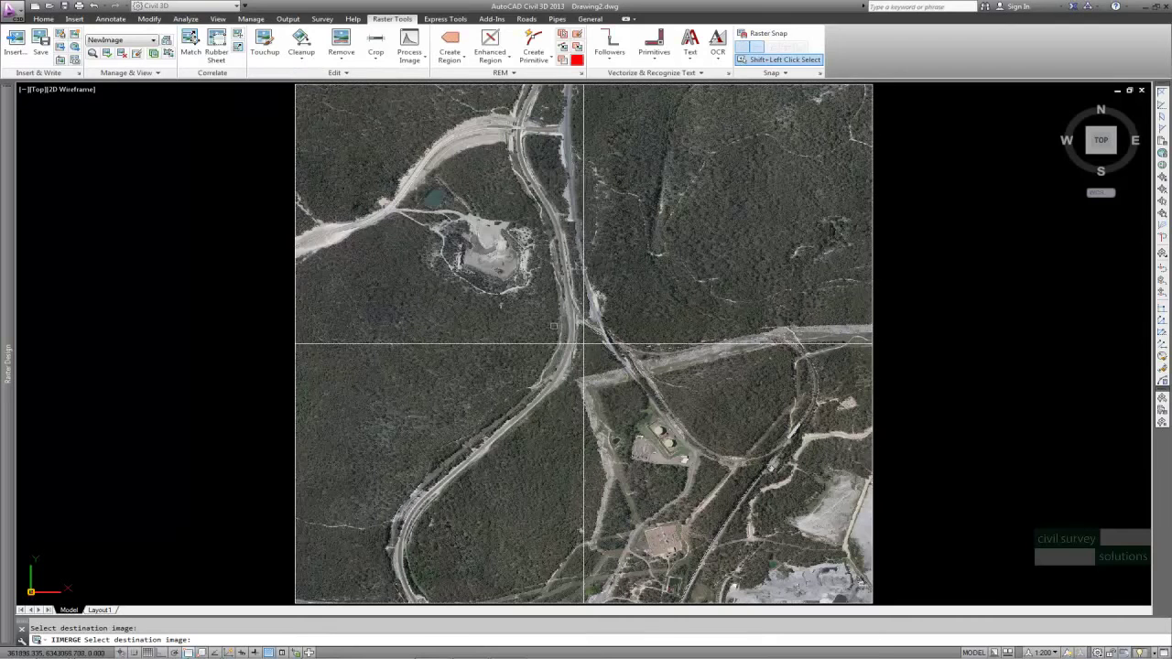
{"action": "left_click", "coordinate": [296, 303]}
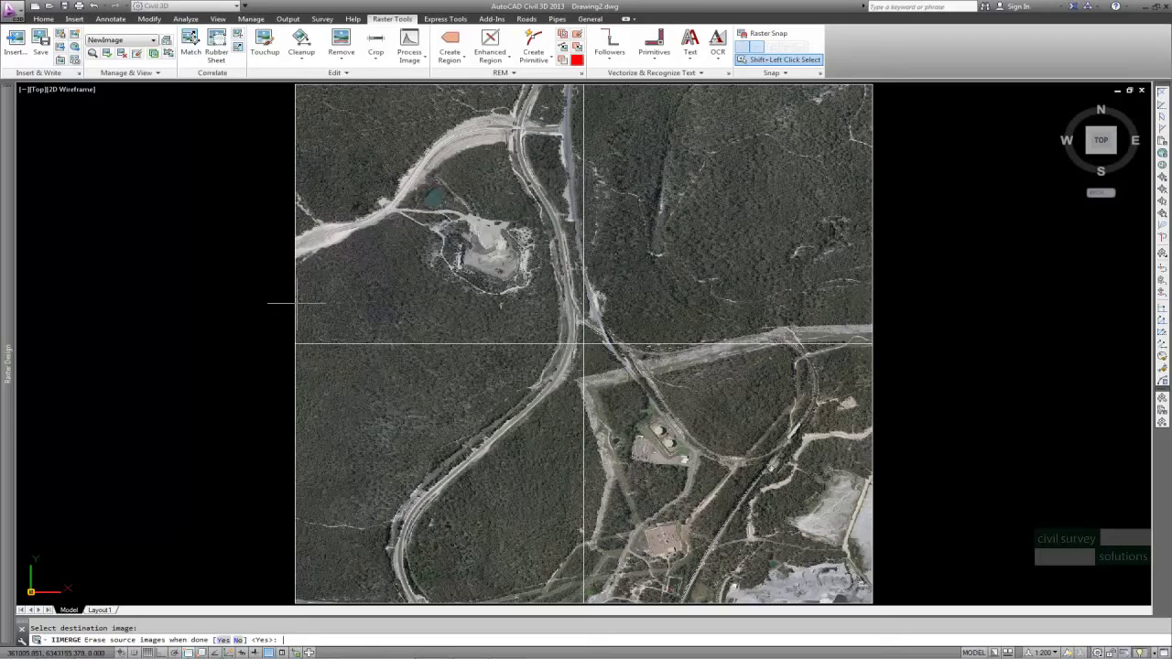
Erase the source tile images and confirm detaching each one
{"action": "key", "text": "Return"}
{"action": "left_click", "coordinate": [590, 355]}
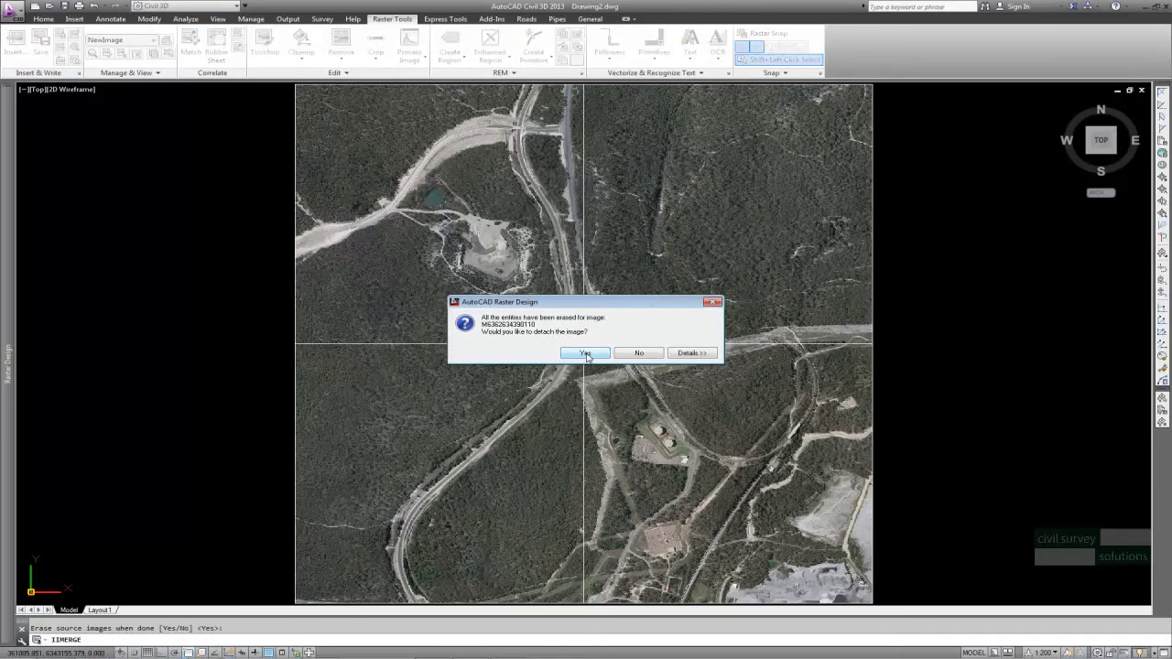
{"action": "left_click", "coordinate": [587, 355]}
{"action": "left_click", "coordinate": [579, 353]}
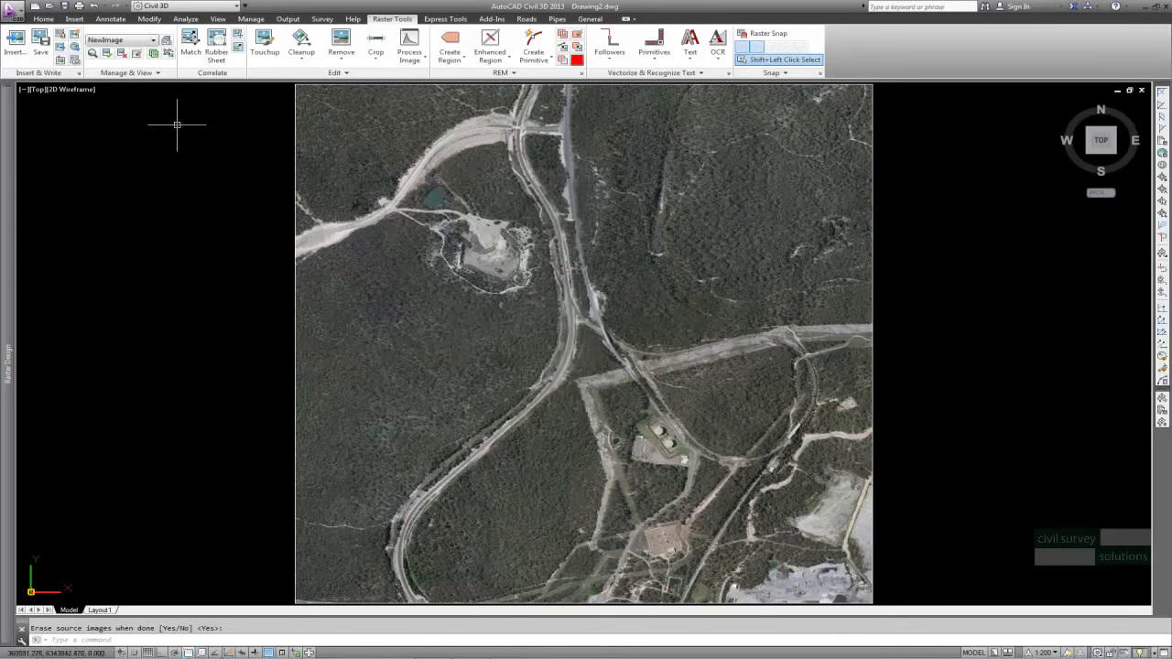
Save the merged image as 4to1 JPEG and export its world file to the default folder
{"action": "left_click", "coordinate": [42, 43]}
{"action": "left_click", "coordinate": [55, 95]}
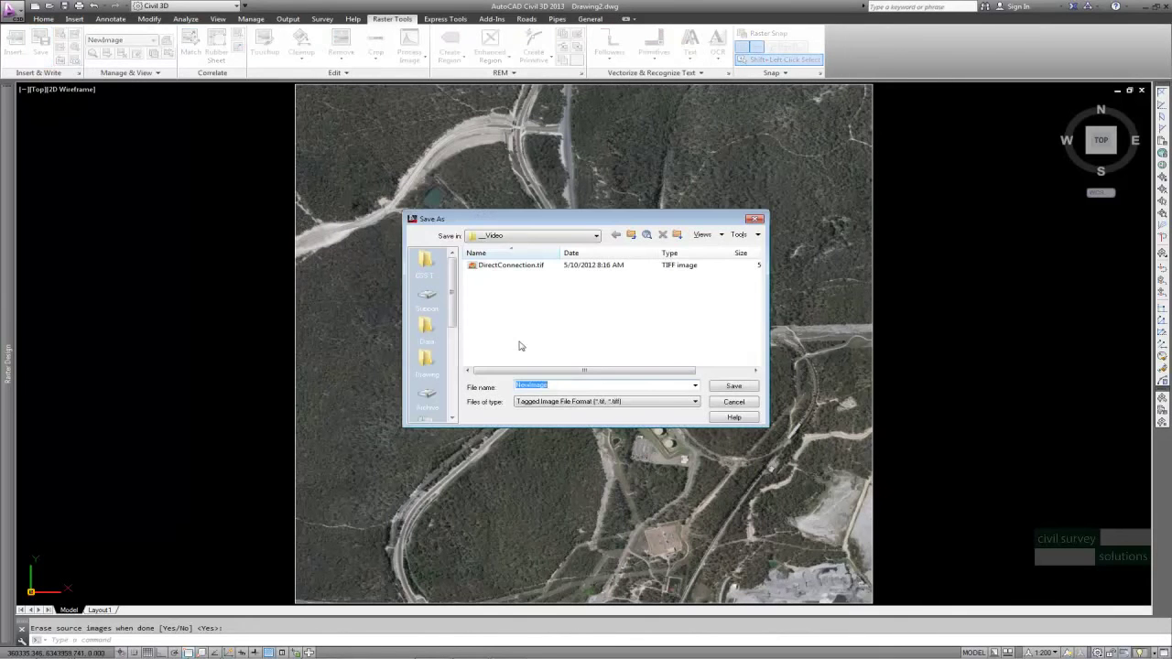
{"action": "type", "text": "4to1"}
{"action": "left_click", "coordinate": [662, 401]}
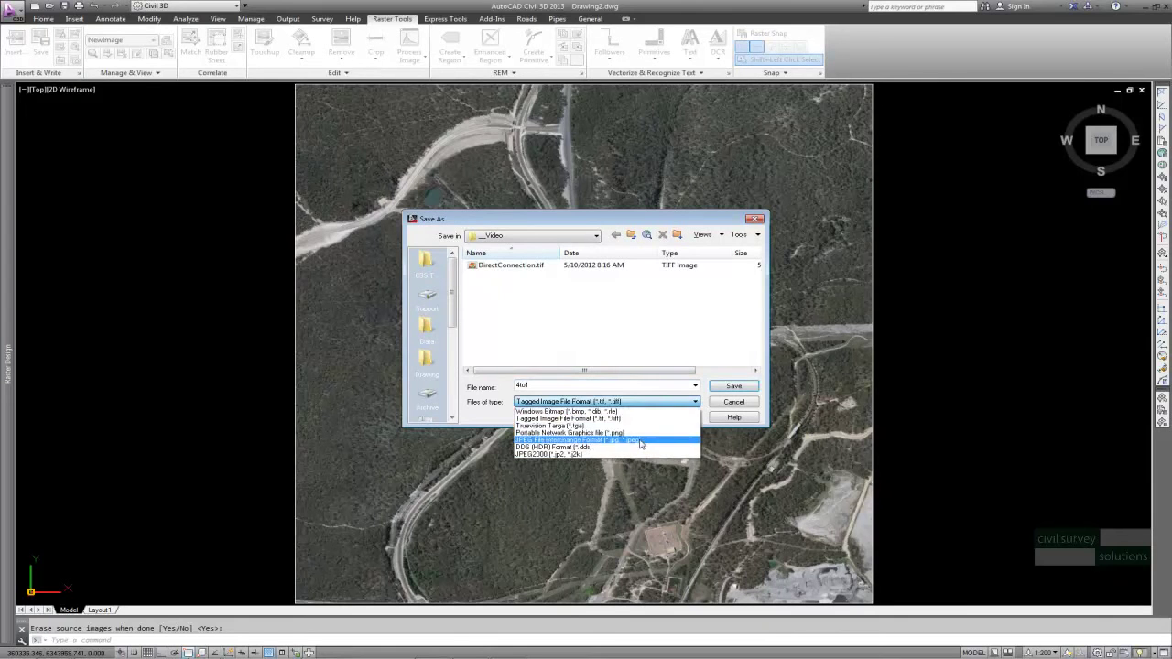
{"action": "left_click", "coordinate": [604, 441]}
{"action": "left_click", "coordinate": [731, 386]}
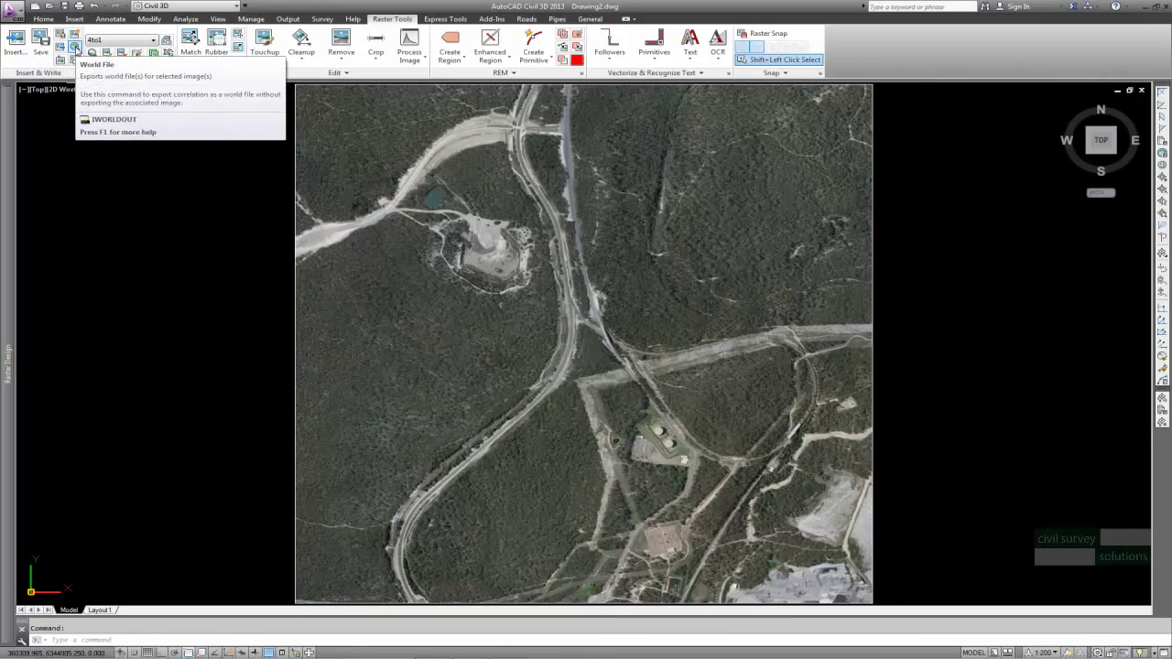
{"action": "left_click", "coordinate": [76, 49]}
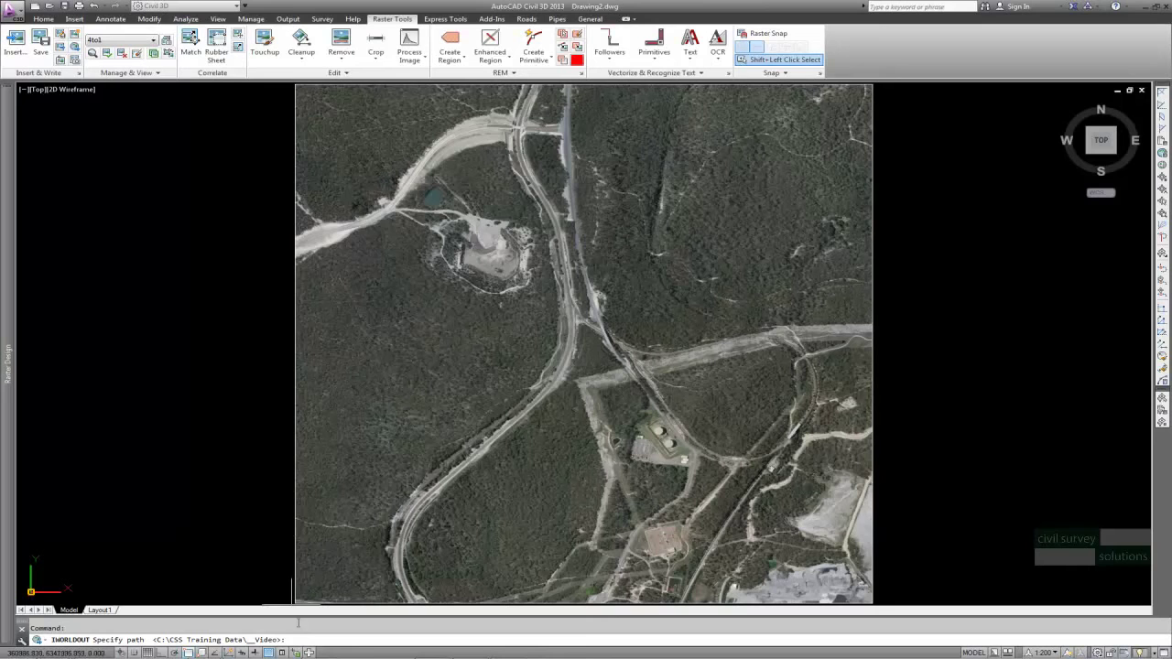
{"action": "key", "text": "Return"}
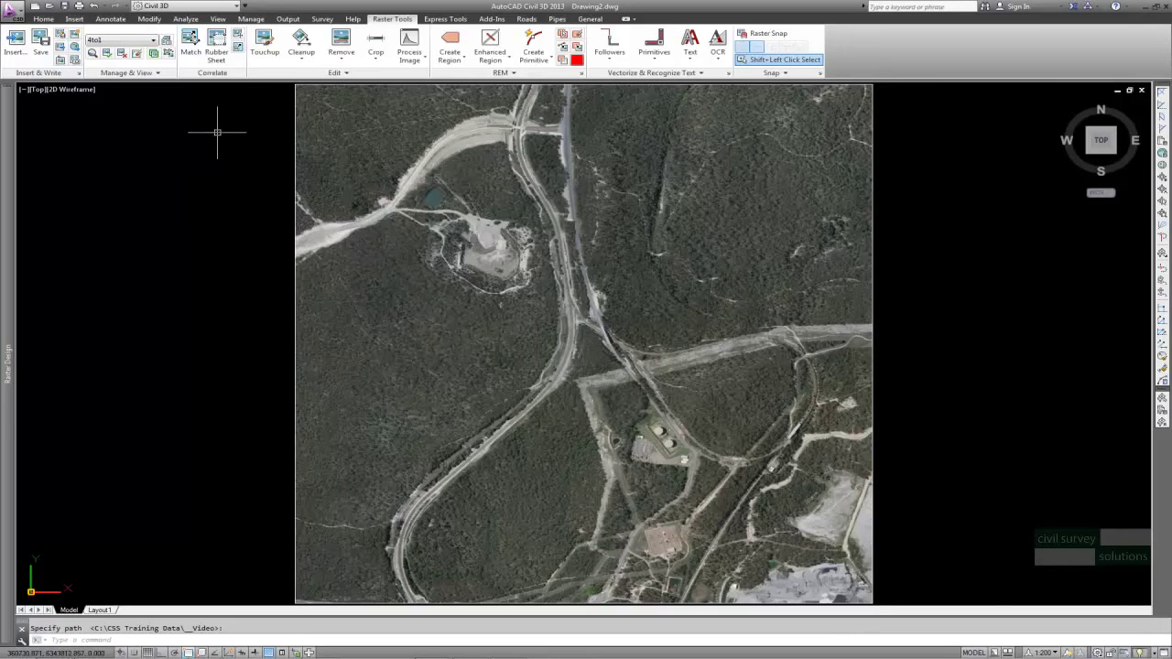
Crop the image to a circle centred midway between its top-left and bottom-right corners
{"action": "left_click", "coordinate": [374, 60]}
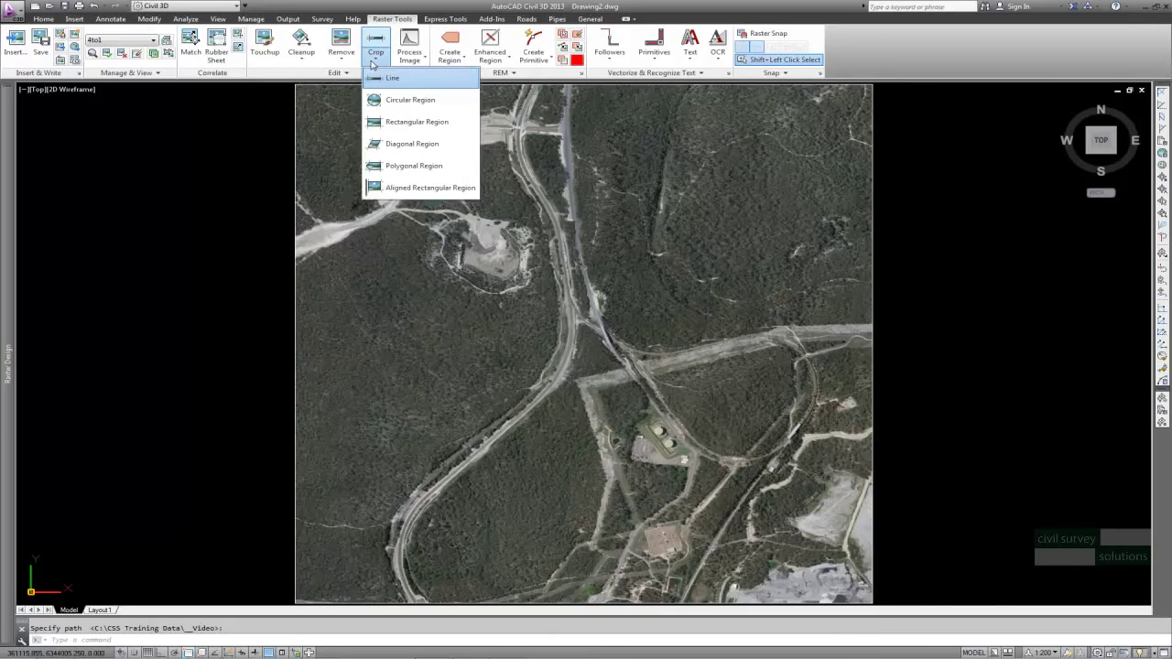
{"action": "left_click", "coordinate": [400, 104]}
{"action": "right_click", "coordinate": [247, 207], "text": "shift"}
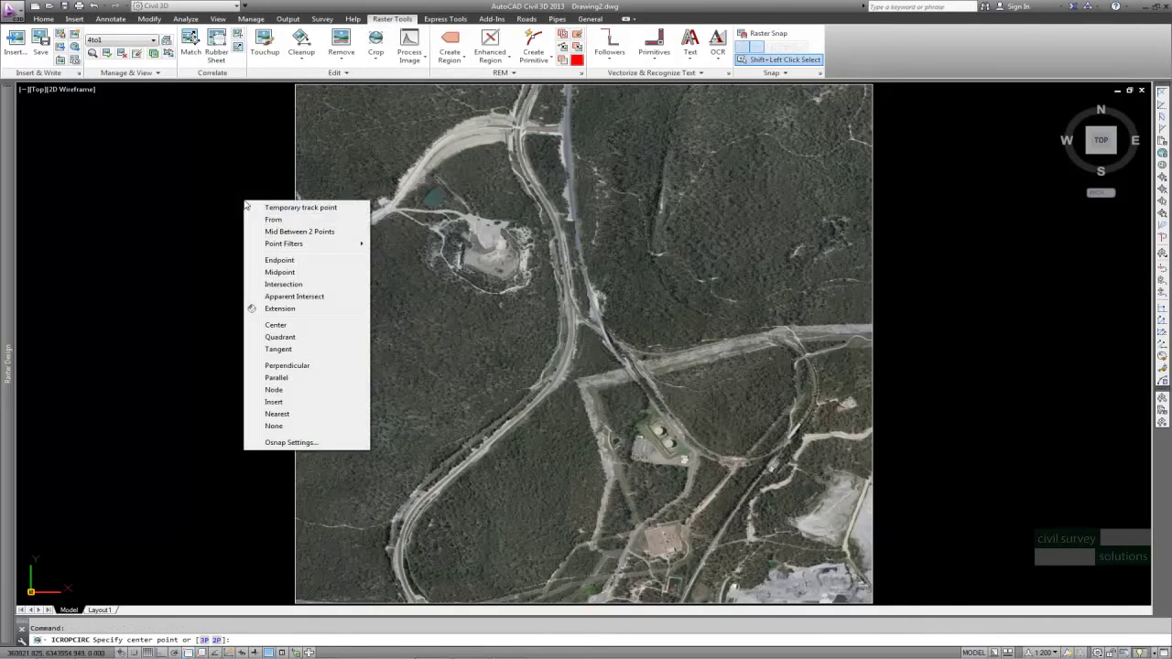
{"action": "left_click", "coordinate": [294, 232]}
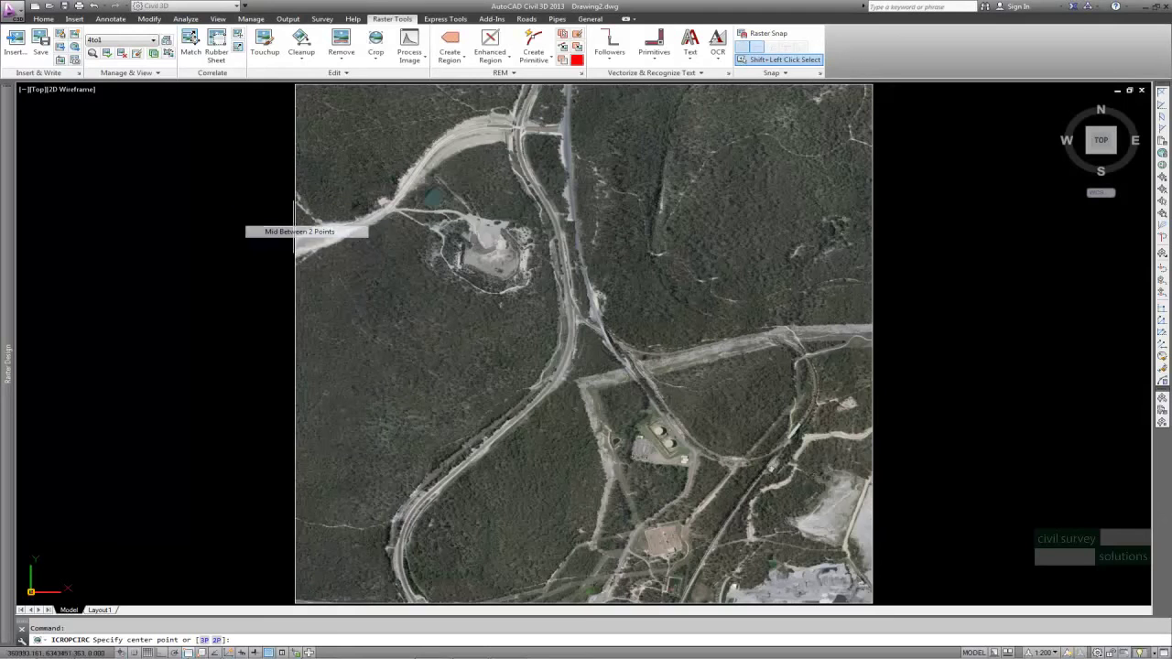
{"action": "left_click", "coordinate": [293, 105]}
{"action": "left_click", "coordinate": [874, 591]}
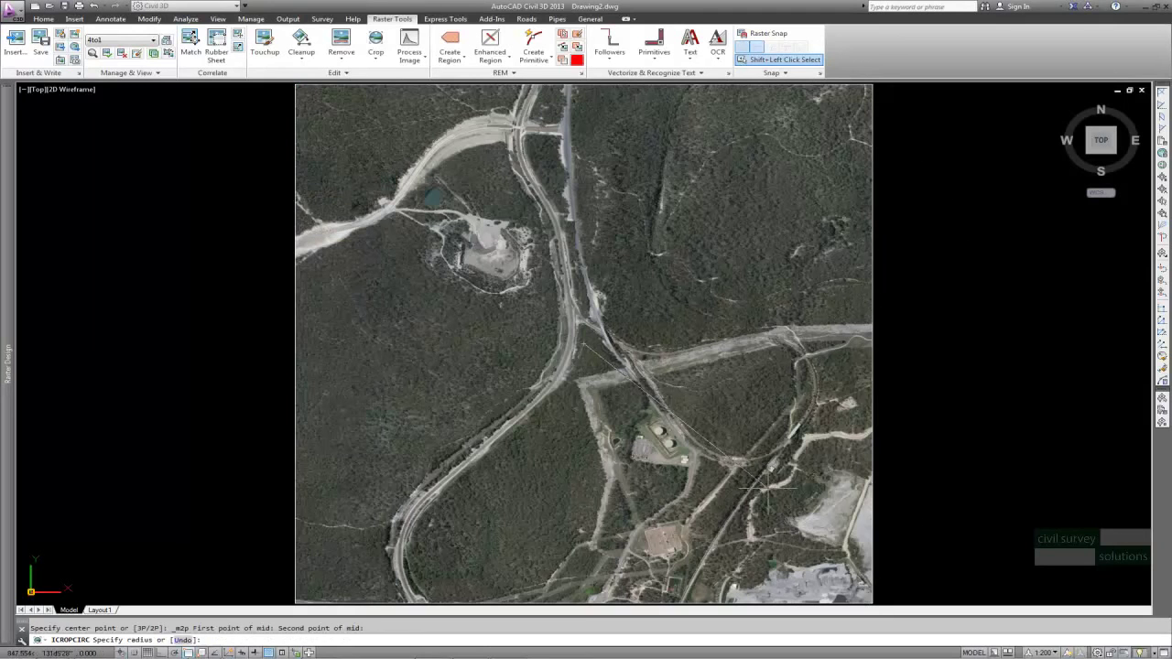
{"action": "left_click", "coordinate": [714, 411]}
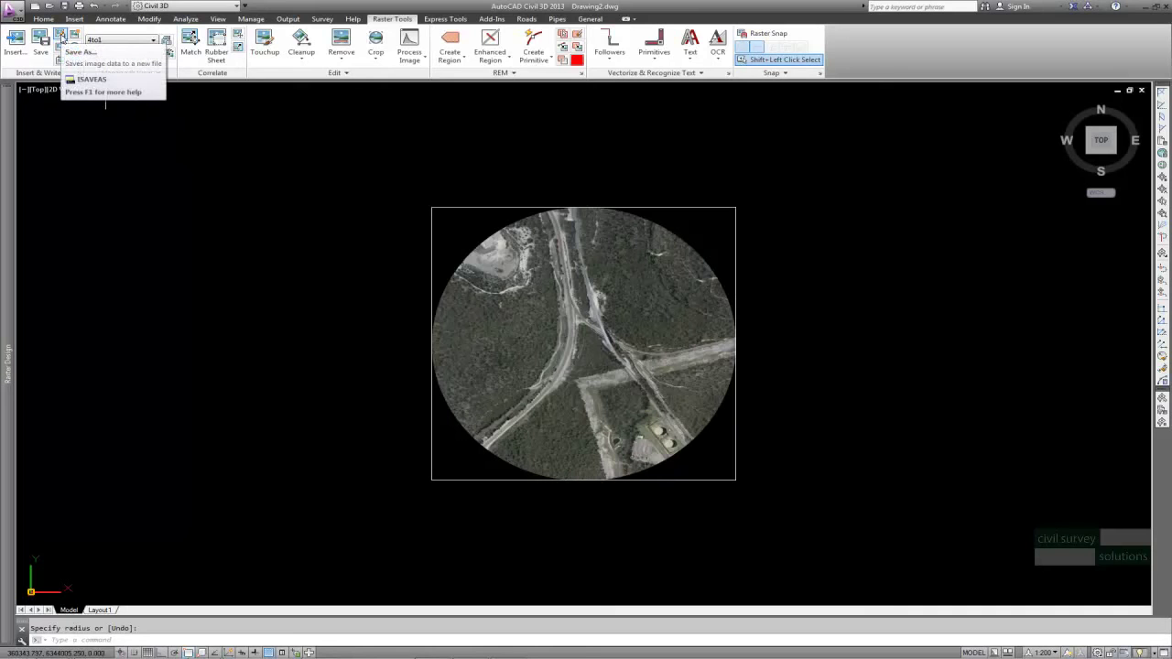
Save the crop as CropCircle JPEG at maximum quality, then close Drawing2
{"action": "left_click", "coordinate": [61, 37]}
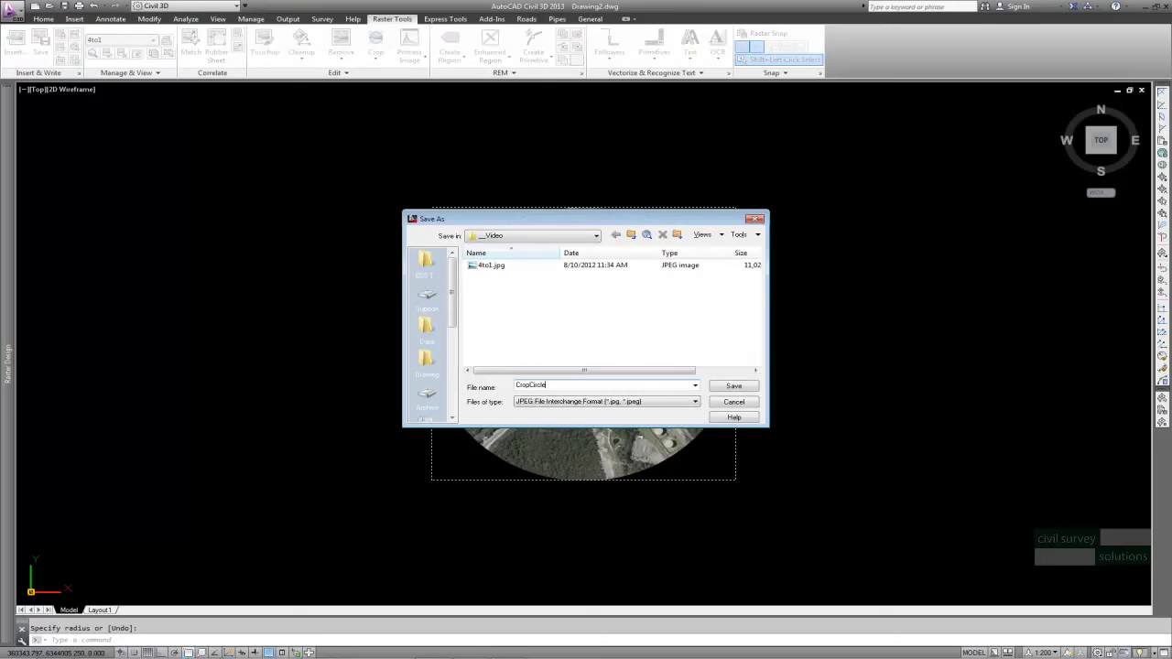
{"action": "left_click", "coordinate": [735, 386]}
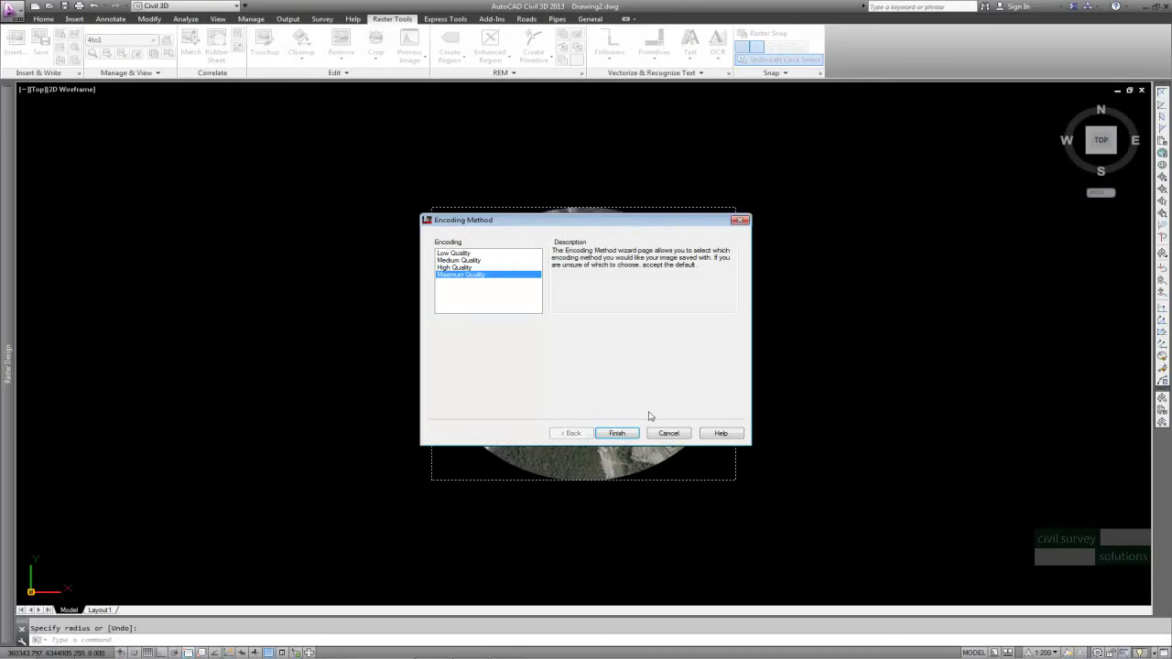
{"action": "key", "text": "Return"}
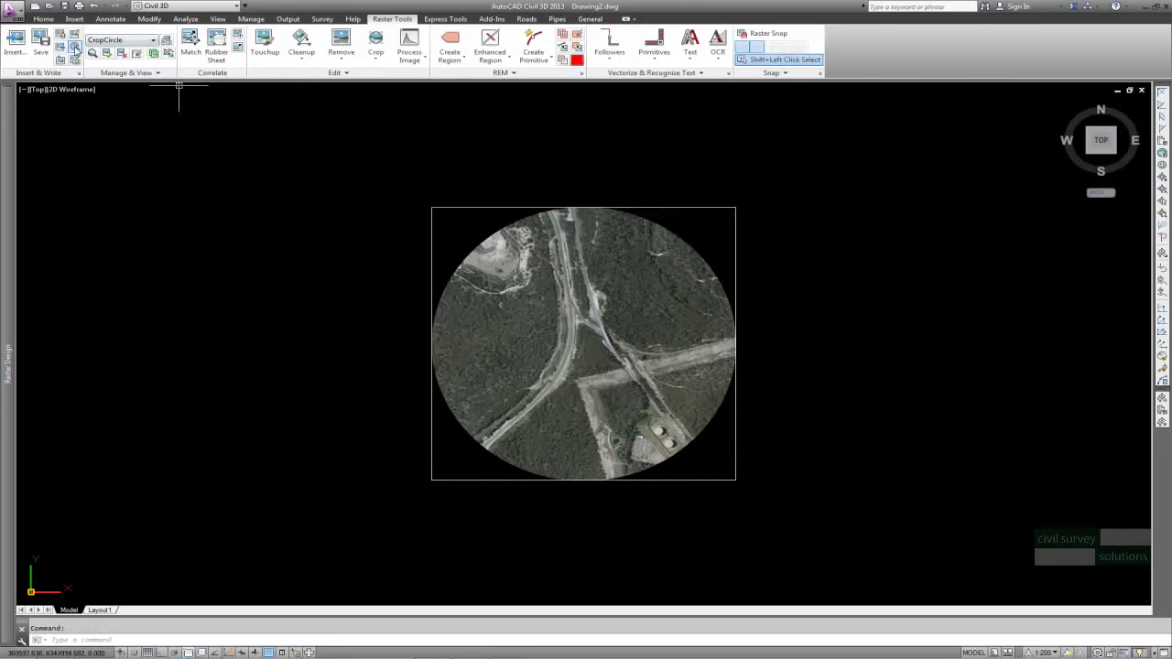
{"action": "left_click", "coordinate": [76, 50]}
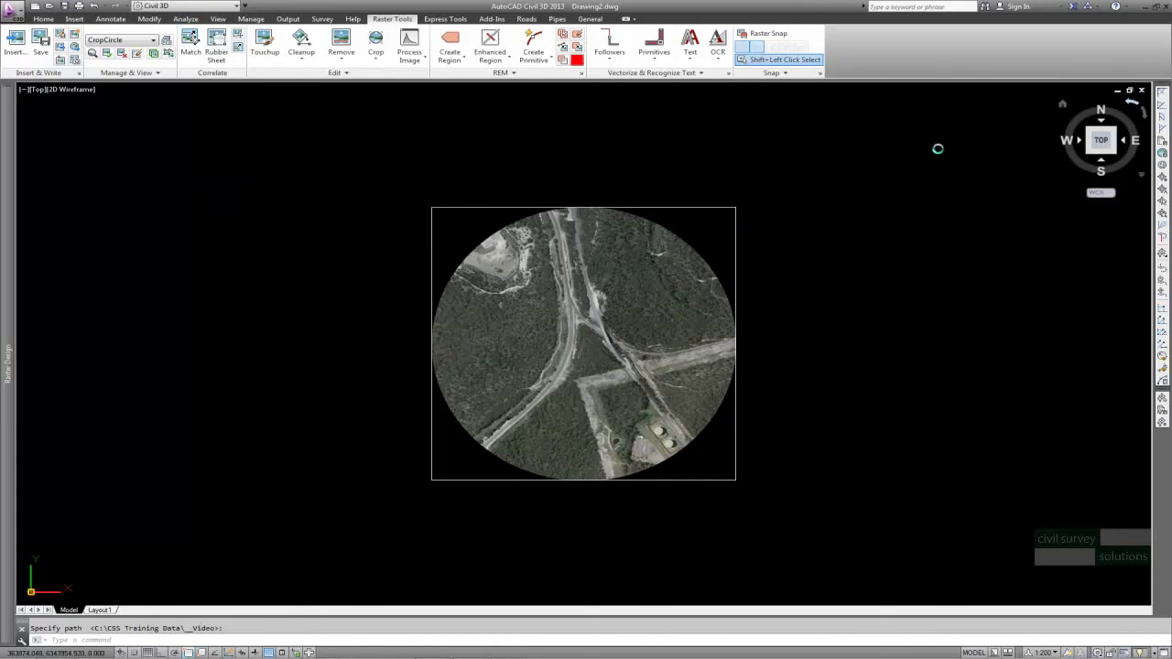
{"action": "left_click", "coordinate": [1141, 89]}
Discard Drawing2's changes, start a new drawing, insert CropCircle.jpg and zoom extents
{"action": "left_click", "coordinate": [594, 359]}
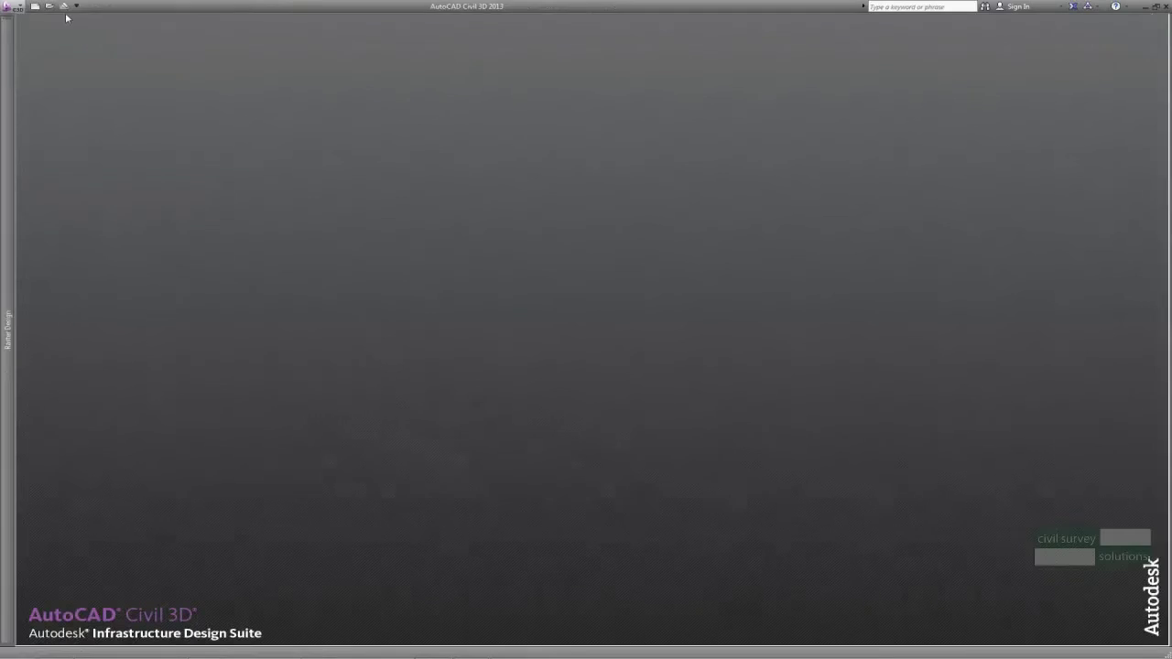
{"action": "key", "text": "ctrl+n"}
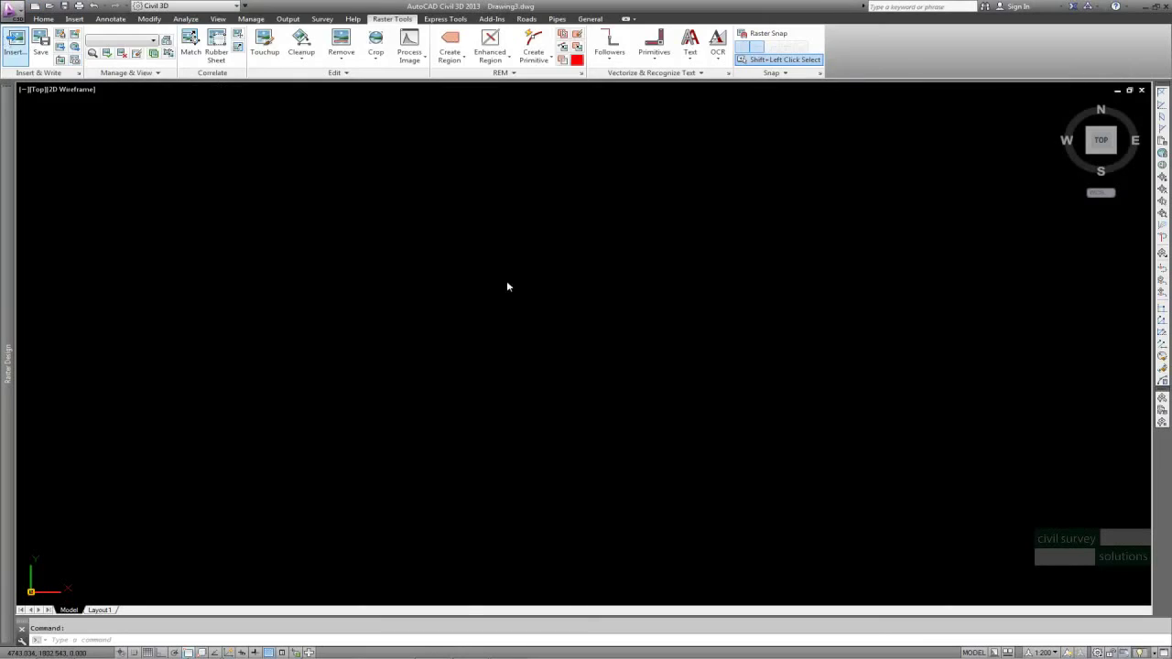
{"action": "left_click", "coordinate": [16, 46]}
{"action": "left_click", "coordinate": [457, 247]}
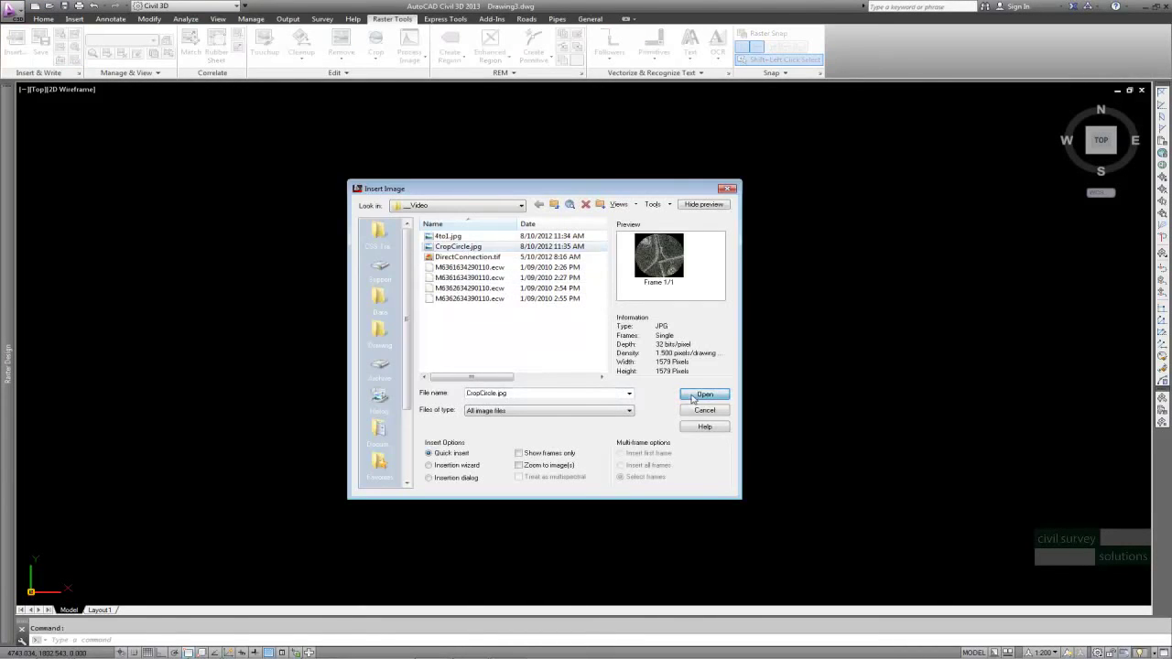
{"action": "left_click", "coordinate": [705, 394]}
{"action": "type", "text": "ze"}
{"action": "key", "text": "Return"}
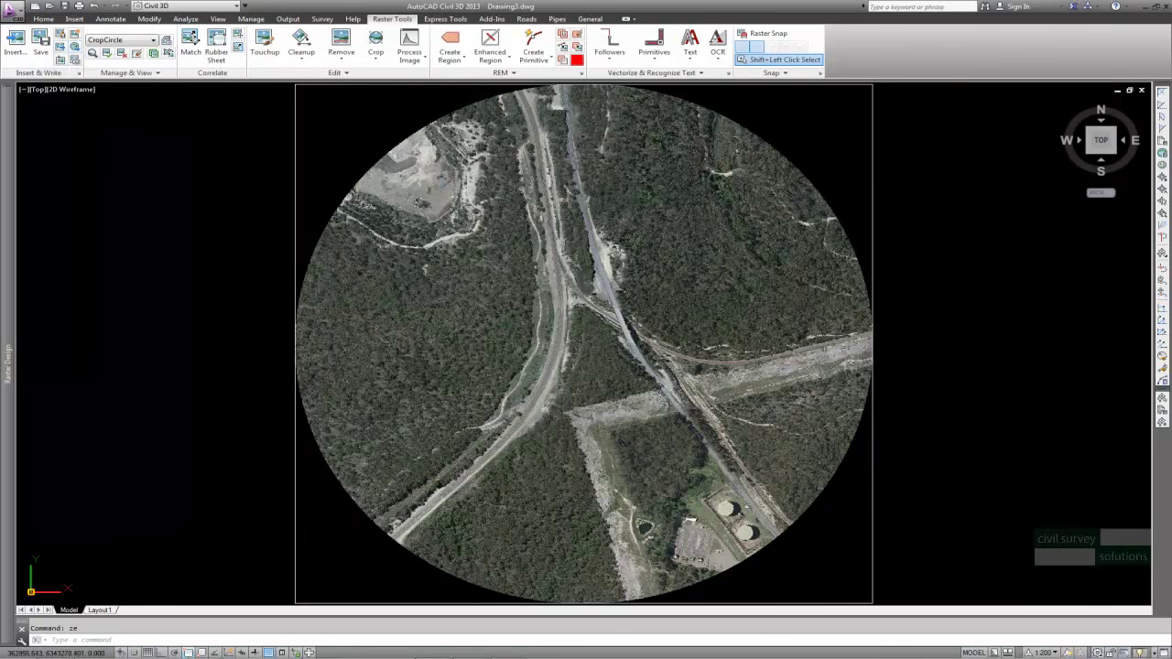
{"action": "left_click", "coordinate": [59, 46]}
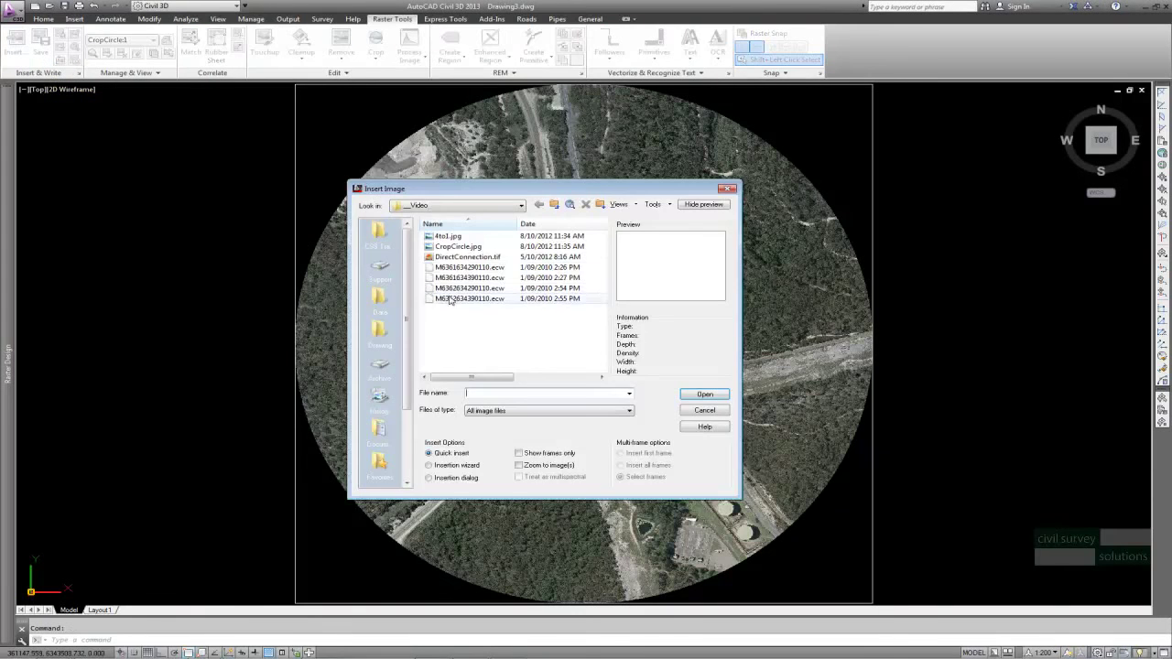
{"action": "left_click", "coordinate": [457, 268]}
{"action": "left_click", "coordinate": [703, 391]}
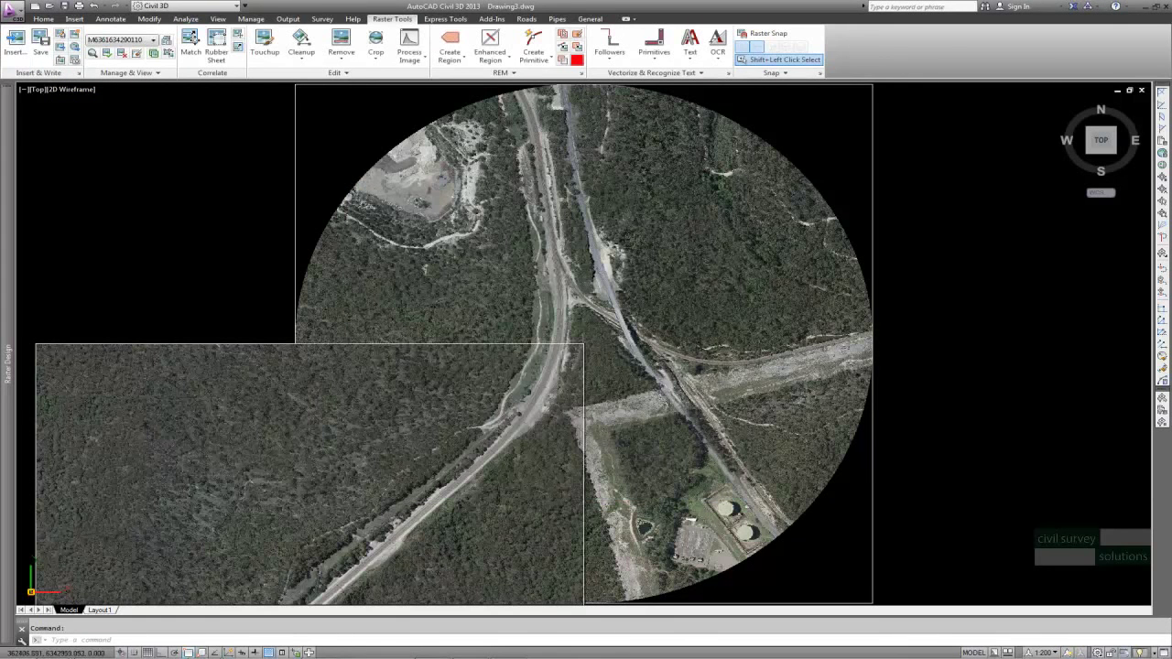